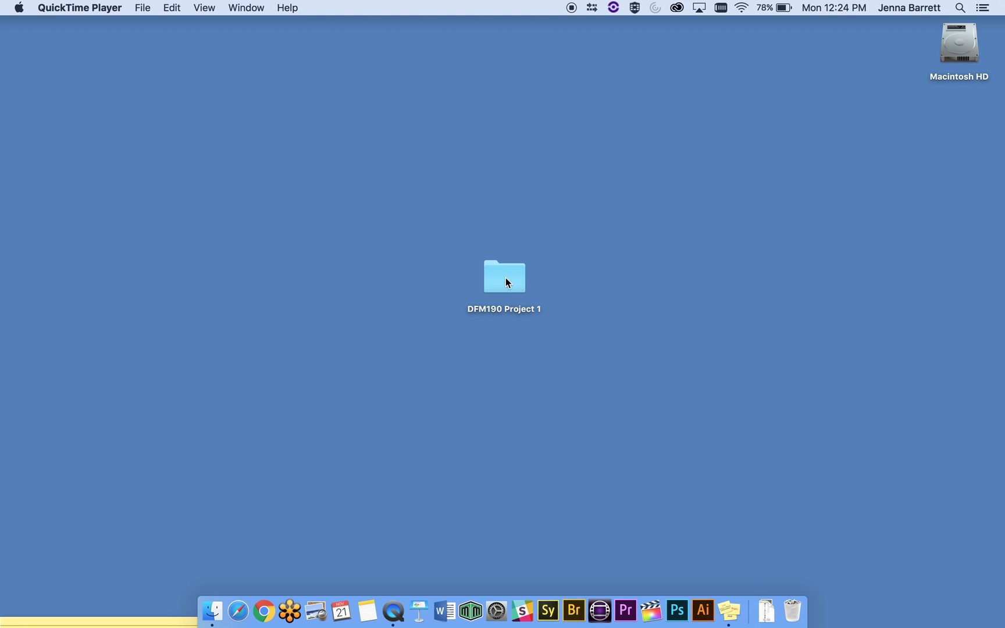
Open the DFM190 Project 1 folder and the DFM190_Project 1 brief in Preview.
{"action": "double_click", "coordinate": [506, 278]}
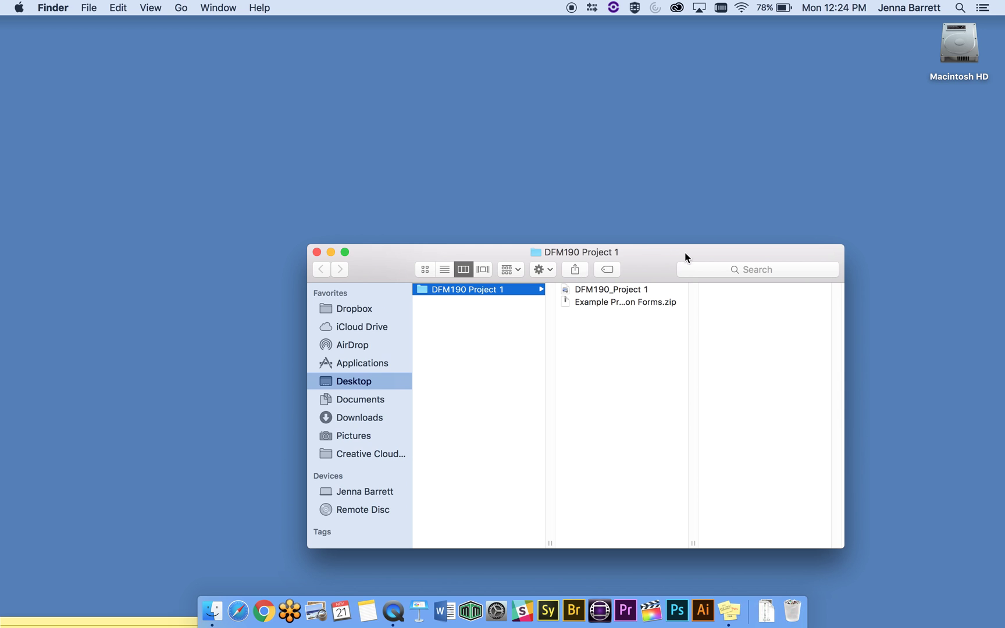
{"action": "left_click_drag", "start_coordinate": [685, 257], "coordinate": [542, 226]}
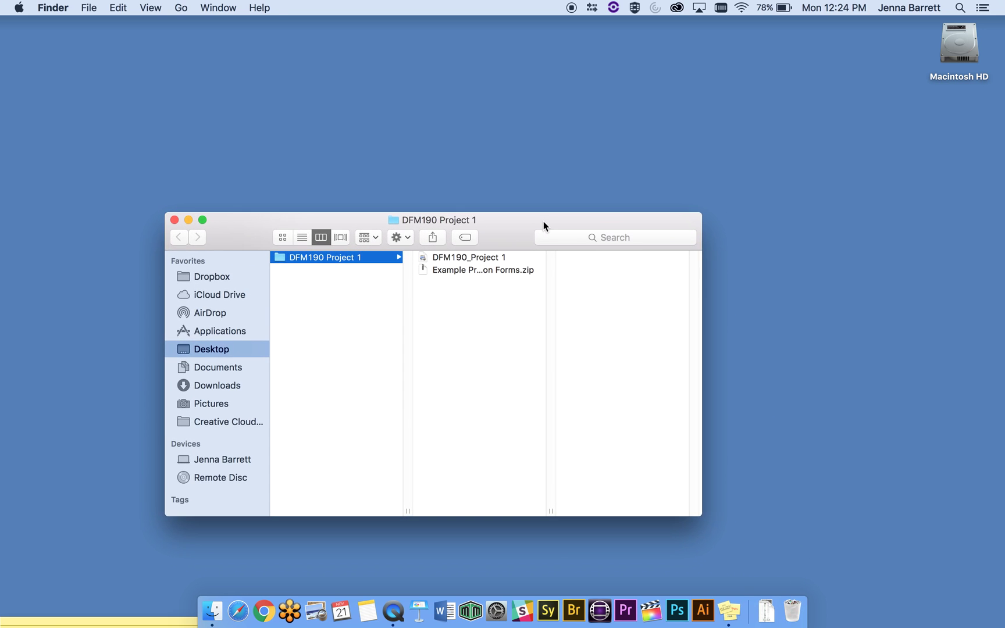
{"action": "double_click", "coordinate": [485, 262]}
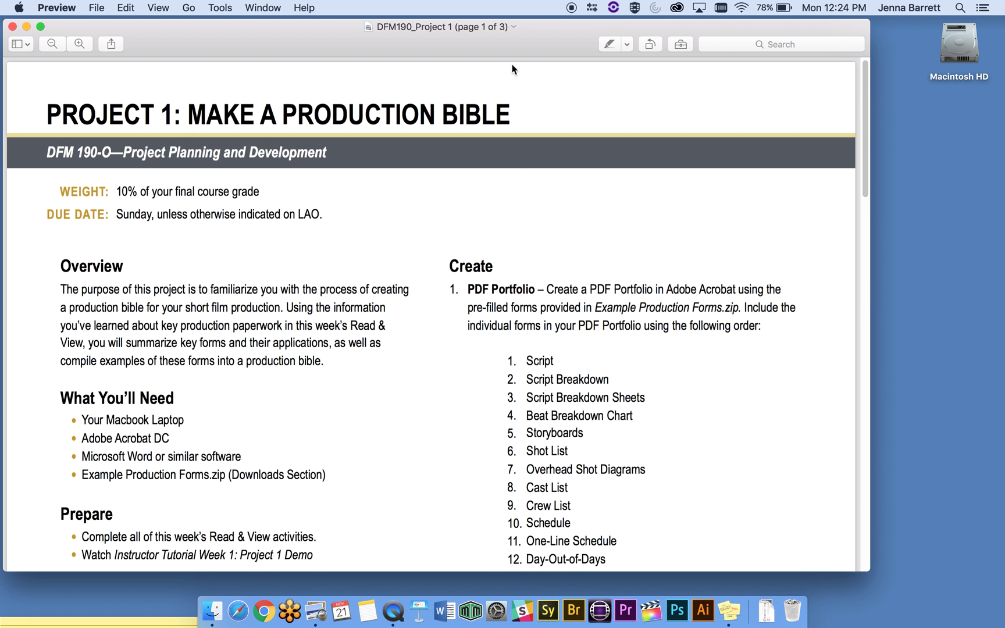
{"action": "left_click_drag", "start_coordinate": [512, 44], "coordinate": [505, 40]}
Extract Example Production Forms.zip inside the project folder.
{"action": "left_click", "coordinate": [212, 611]}
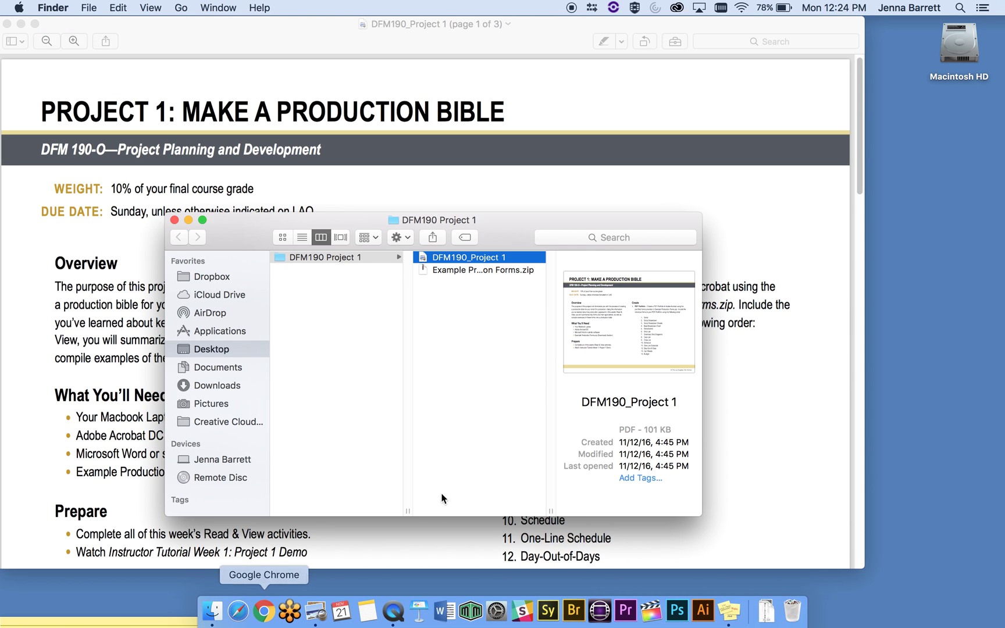
{"action": "left_click_drag", "start_coordinate": [506, 234], "coordinate": [539, 253]}
{"action": "left_click_drag", "start_coordinate": [583, 530], "coordinate": [681, 534]}
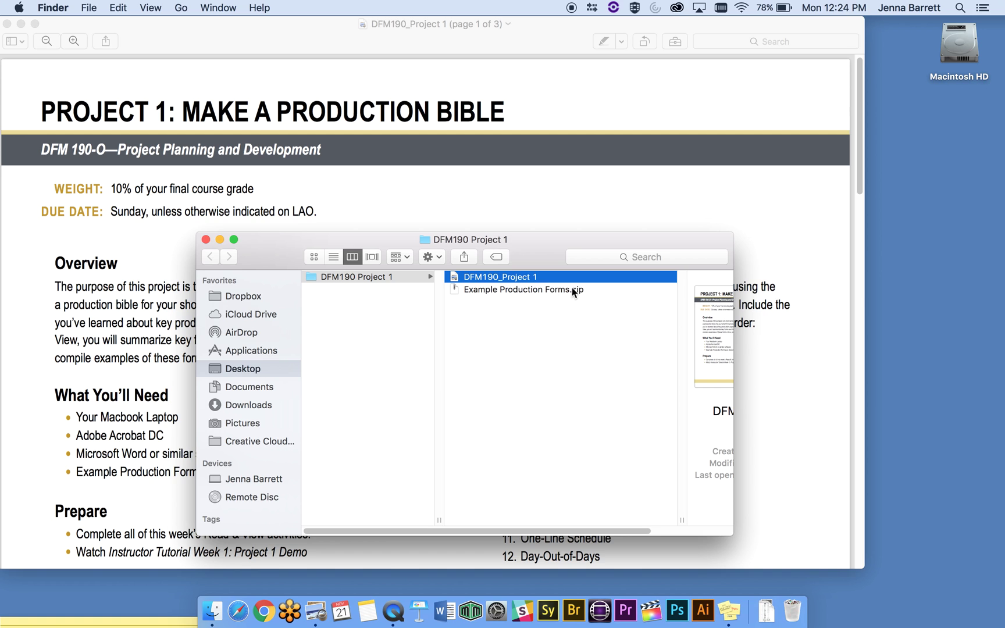
{"action": "double_click", "coordinate": [521, 290]}
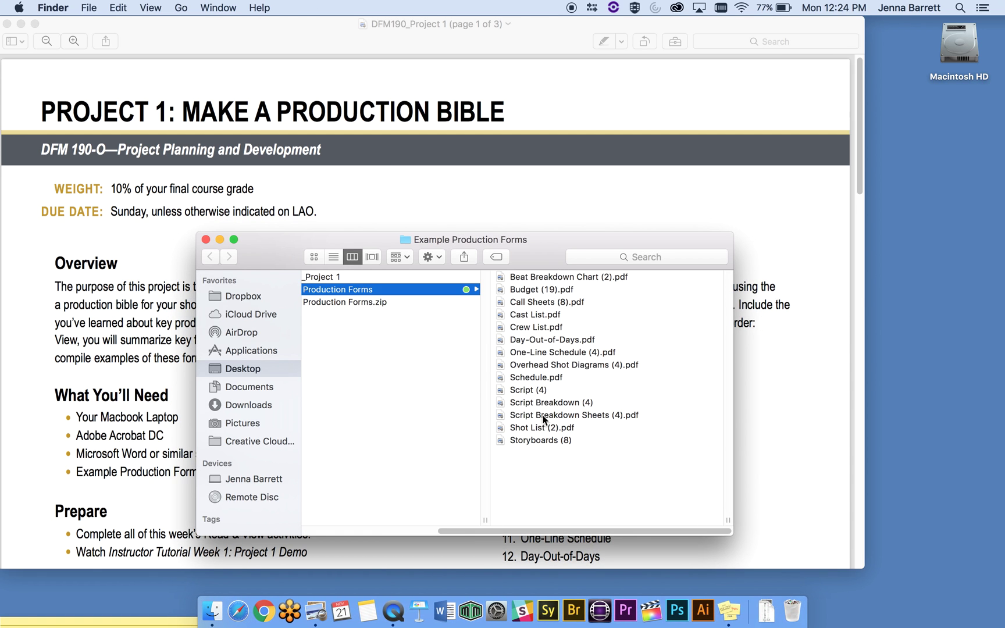
Quick Look through the forms from Beat Breakdown Chart to Day-Out-of-Days, then return to the brief.
{"action": "left_click", "coordinate": [548, 278]}
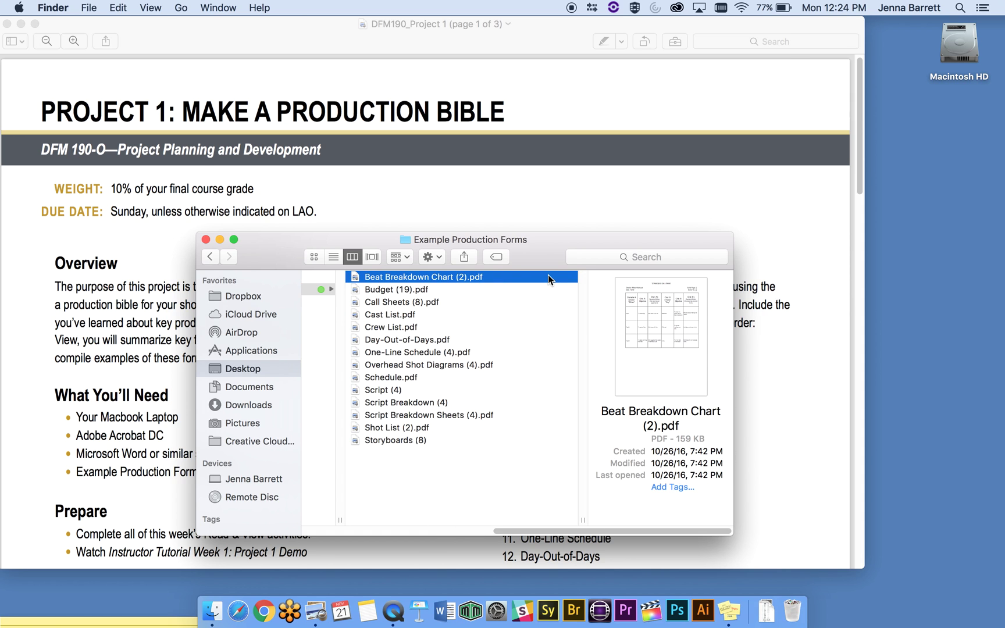
{"action": "key", "text": "space"}
{"action": "key", "text": "Down"}
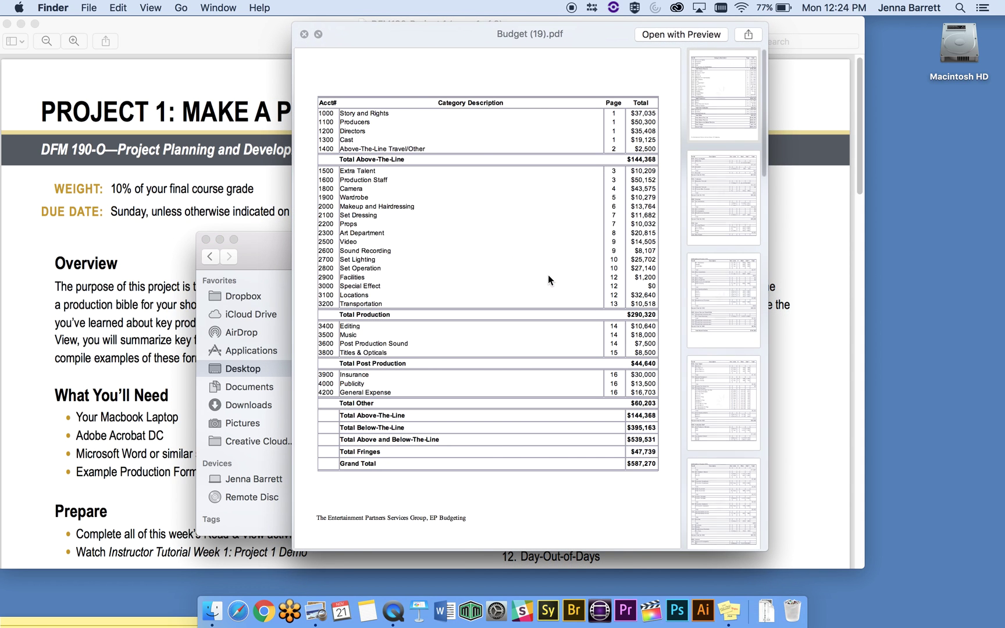
{"action": "key", "text": "Down"}
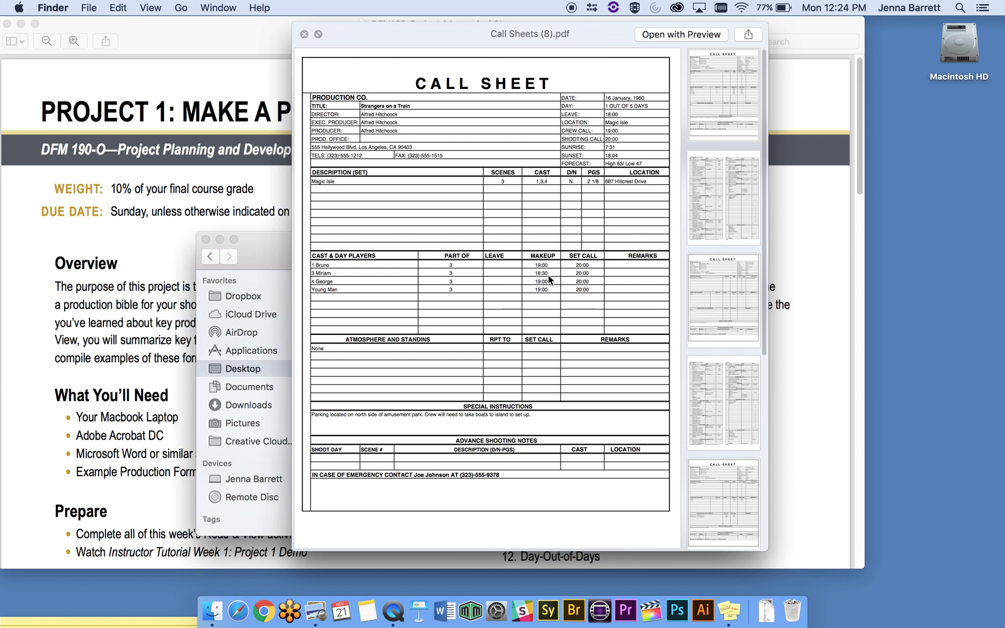
{"action": "key", "text": "Down"}
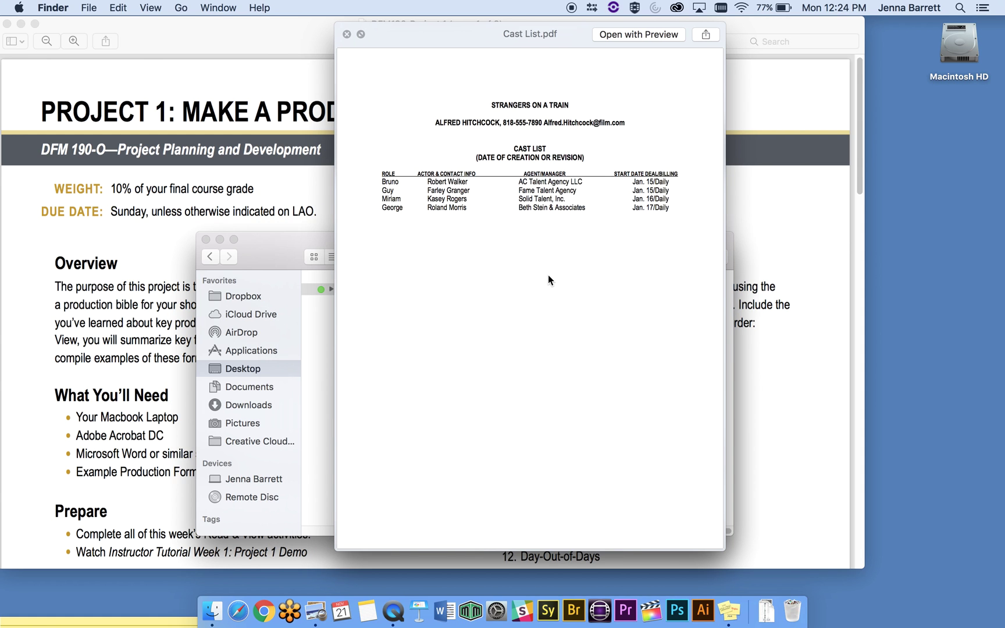
{"action": "key", "text": "Down"}
{"action": "key", "text": "Down"}
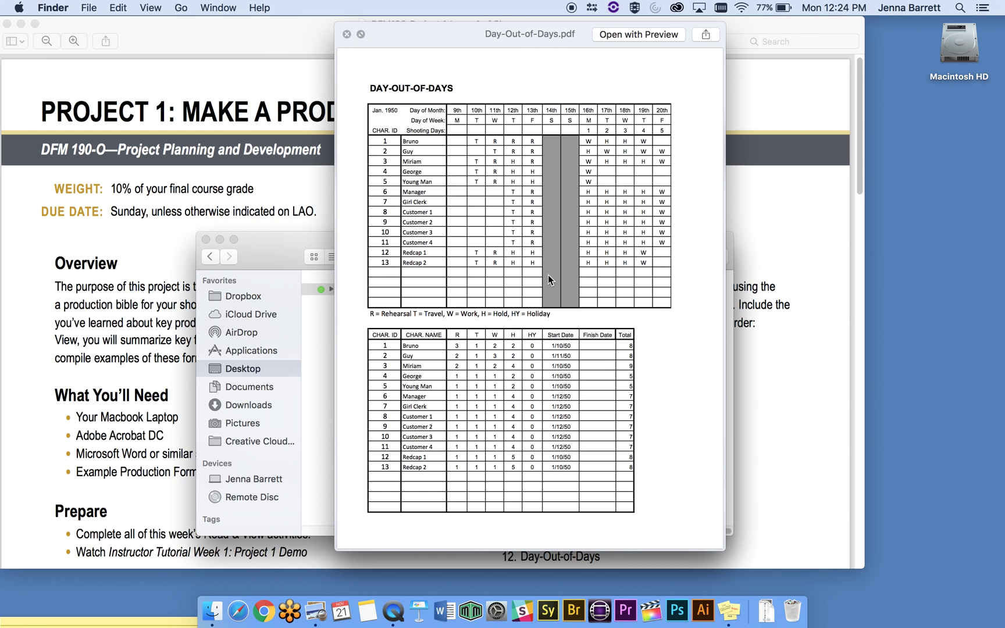
{"action": "key", "text": "Down"}
{"action": "key", "text": "Down"}
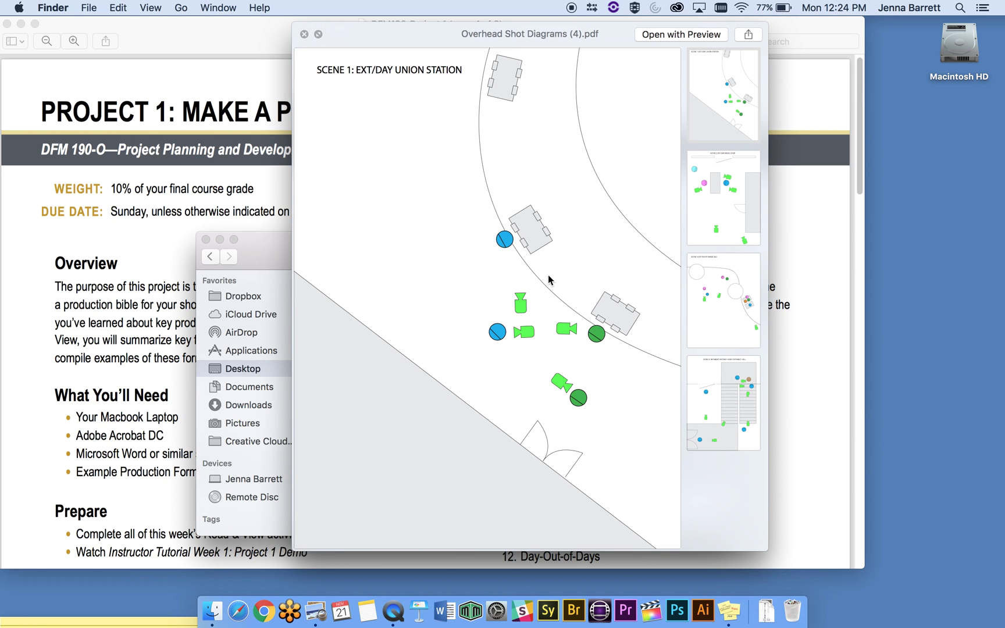
{"action": "left_click", "coordinate": [304, 33]}
{"action": "left_click_drag", "start_coordinate": [387, 239], "coordinate": [597, 270]}
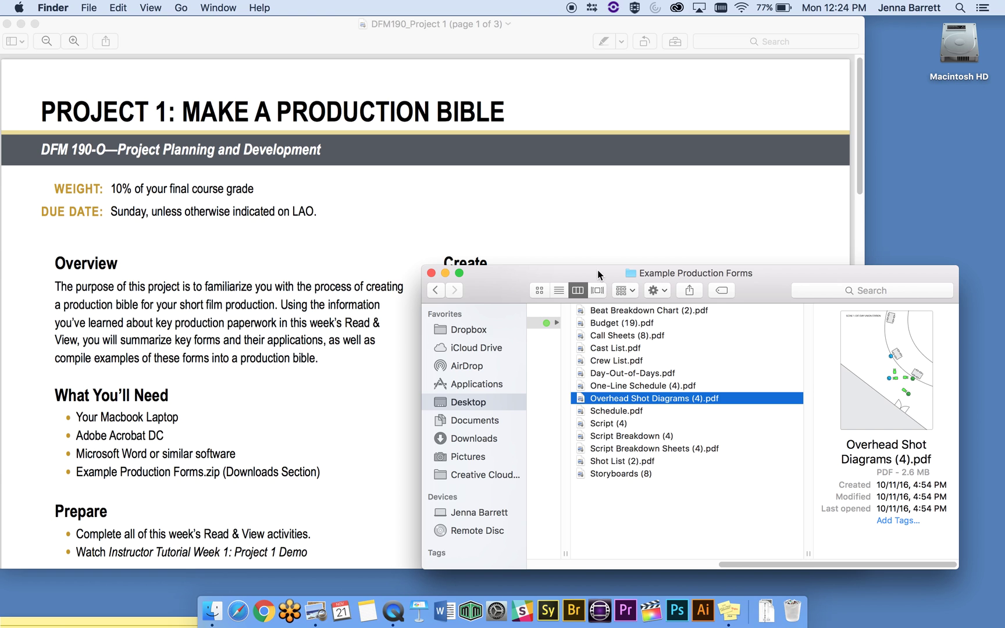
{"action": "left_click", "coordinate": [488, 207]}
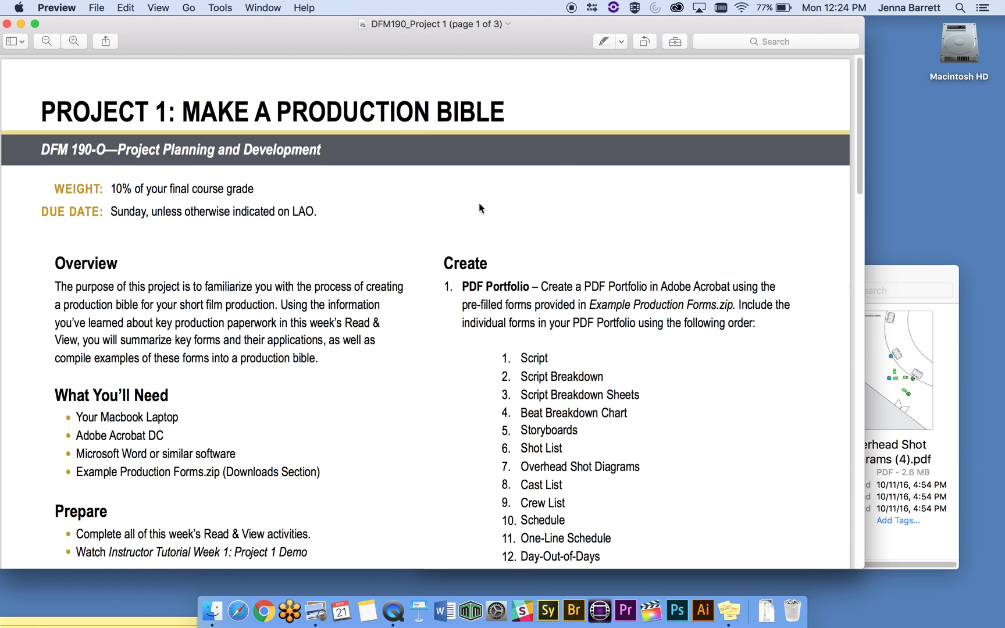
Scroll the brief down until all 14 required forms in the Create list are visible.
{"action": "scroll", "coordinate": [435, 313], "scroll_direction": "down", "scroll_amount": 2}
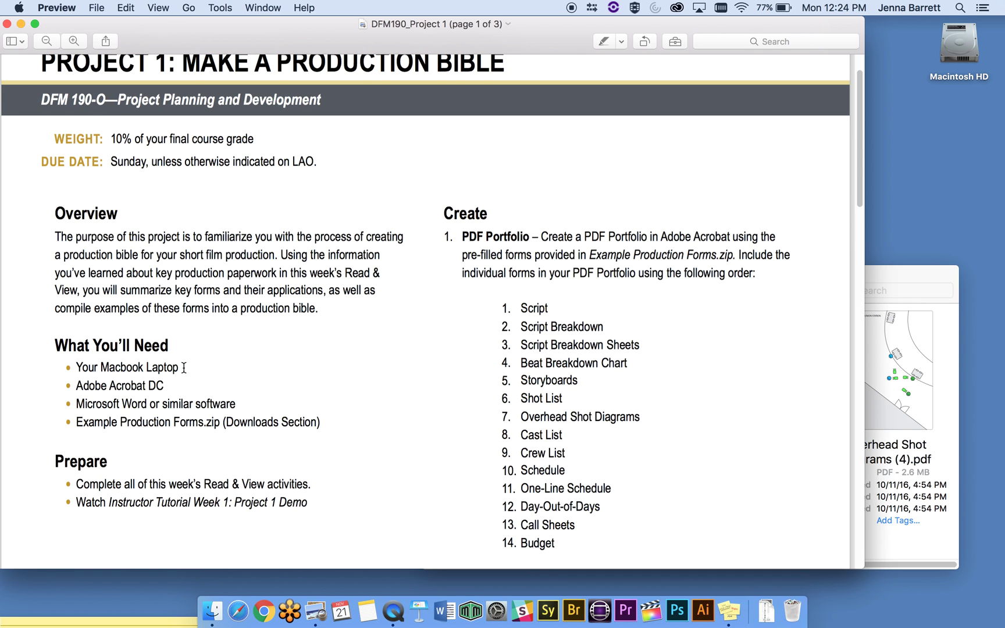
{"action": "scroll", "coordinate": [765, 330], "scroll_direction": "down", "scroll_amount": 1}
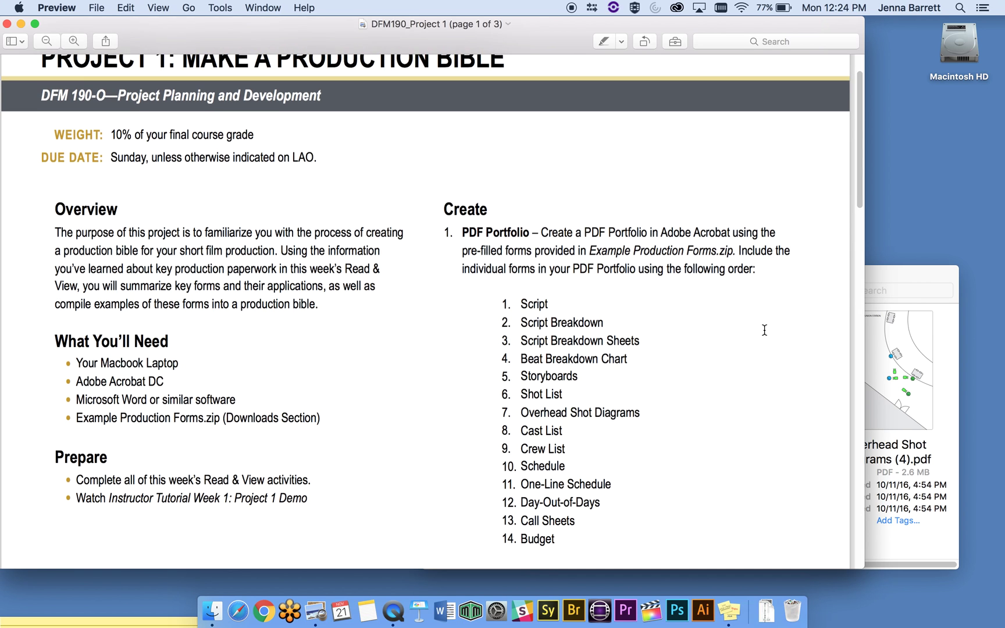
{"action": "scroll", "coordinate": [764, 330], "scroll_direction": "down", "scroll_amount": 2}
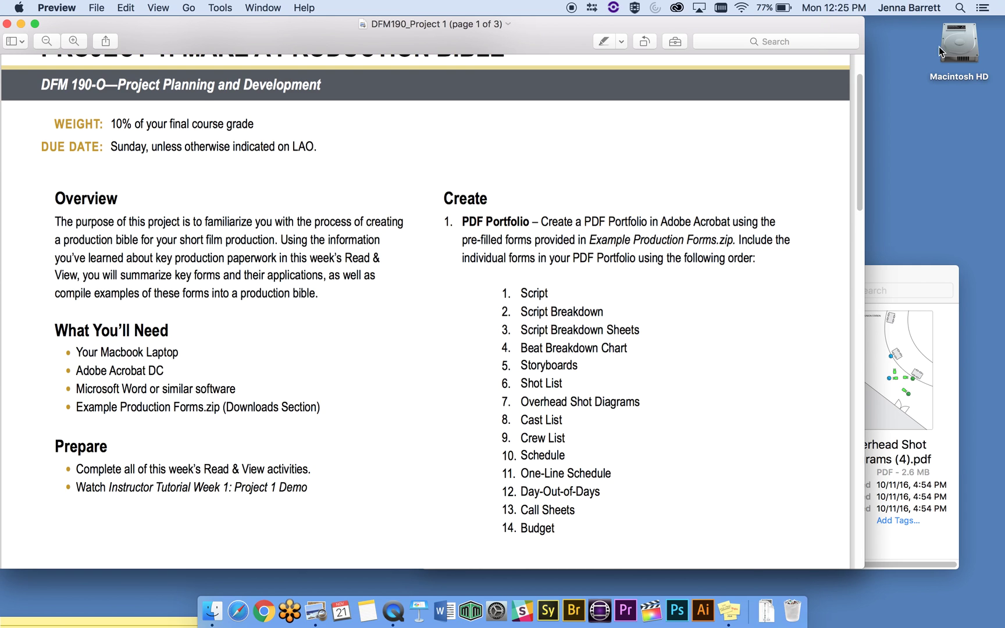
{"action": "left_click", "coordinate": [961, 9]}
Launch Adobe Acrobat via Spotlight ('adobe ac') and start the Combine Files tool from File > Create.
{"action": "type", "text": "adobe "}
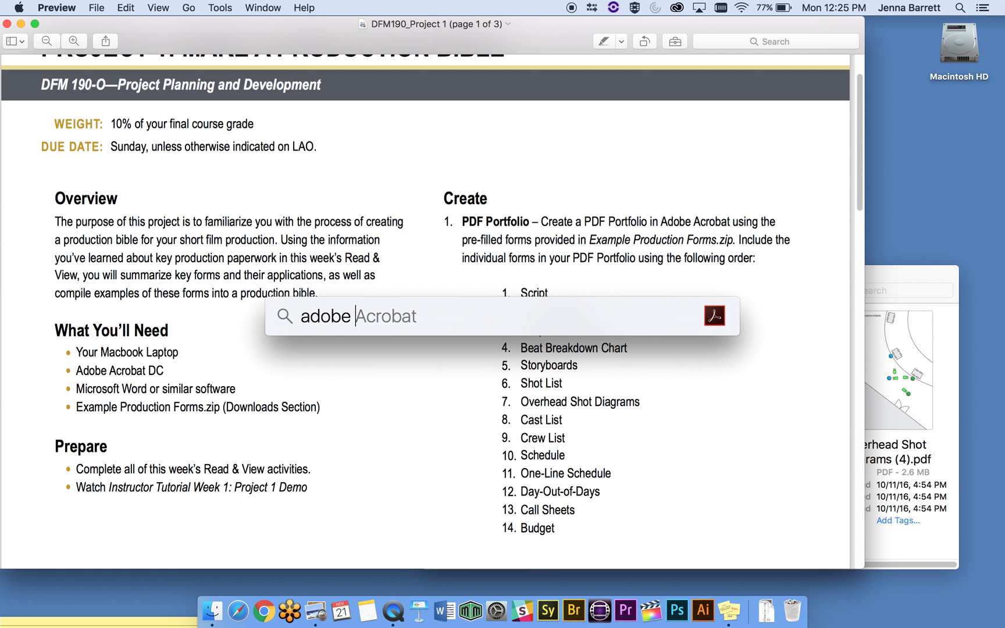
{"action": "type", "text": "ac"}
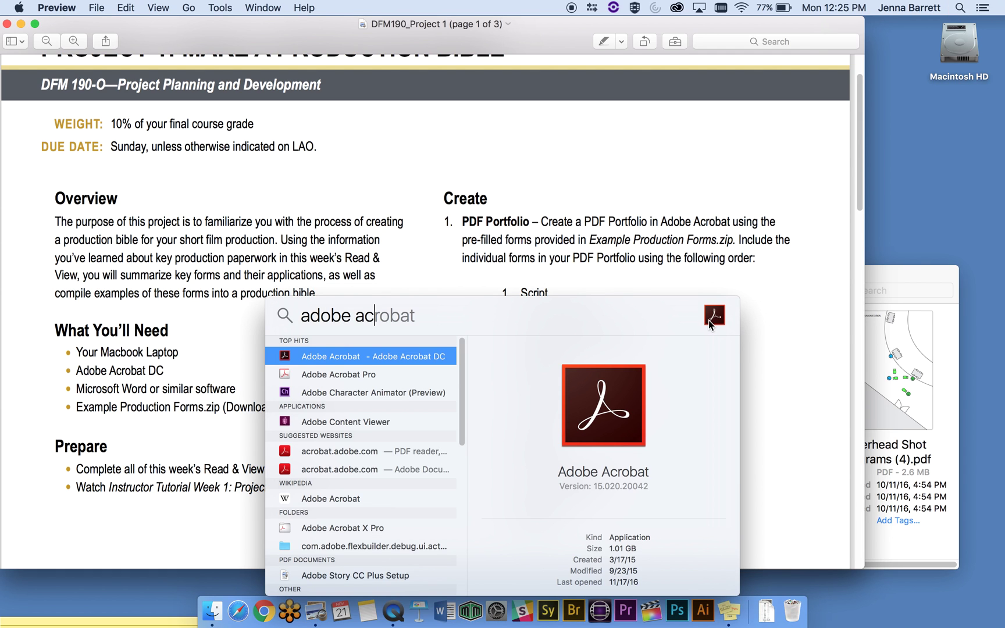
{"action": "double_click", "coordinate": [309, 356]}
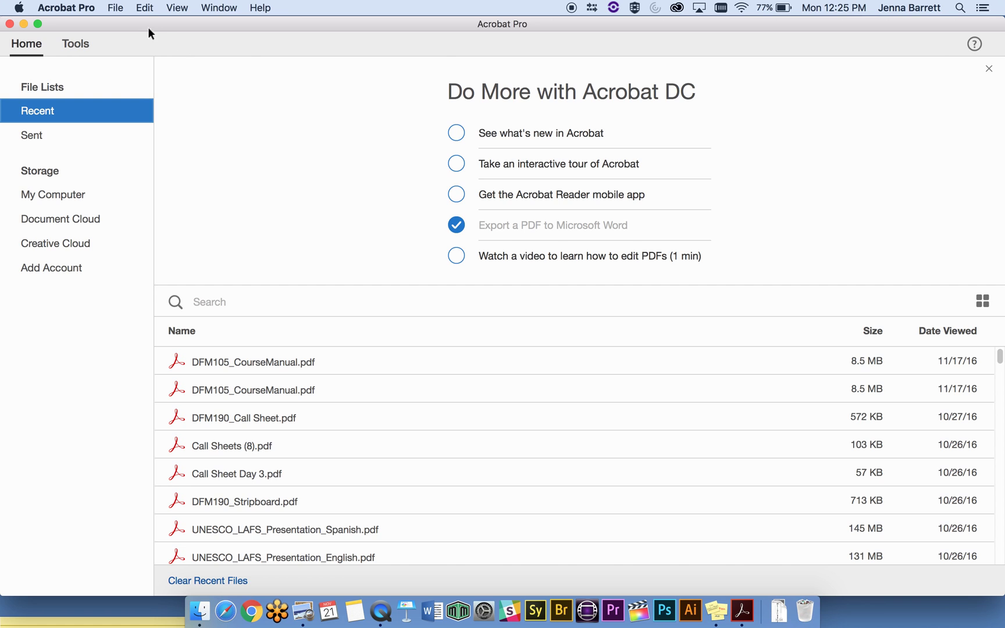
{"action": "left_click", "coordinate": [115, 8]}
{"action": "mouse_move", "coordinate": [156, 51]}
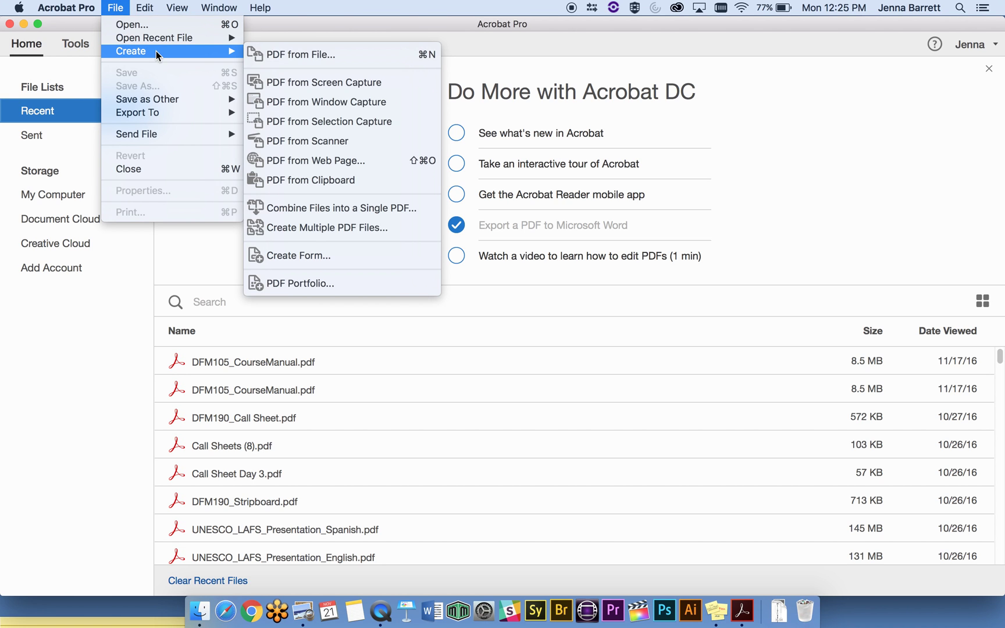
{"action": "left_click", "coordinate": [369, 208]}
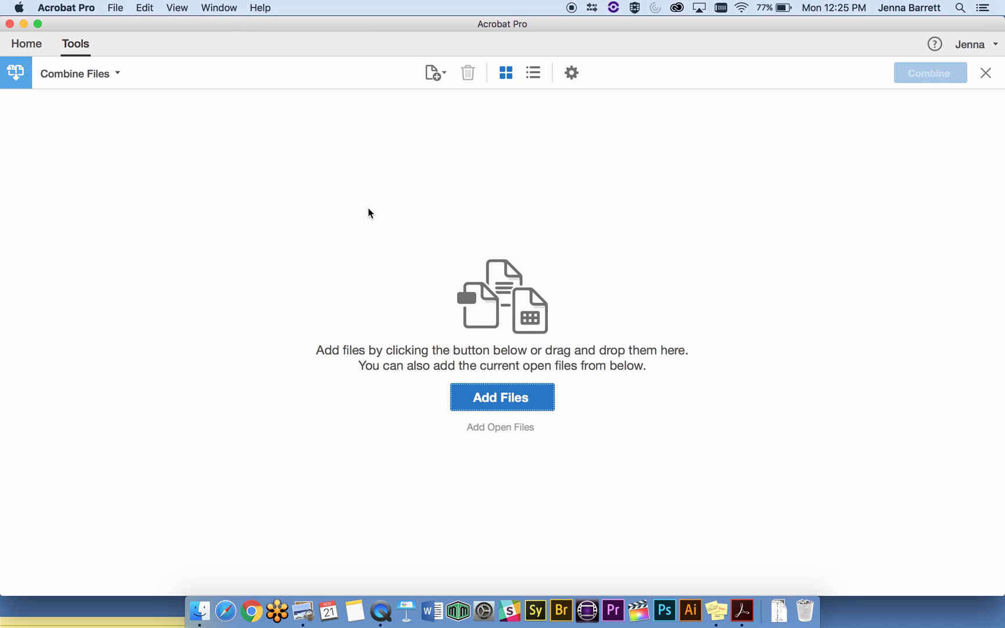
Add all 14 PDFs from the Example Production Forms folder to the combine job.
{"action": "left_click", "coordinate": [495, 400]}
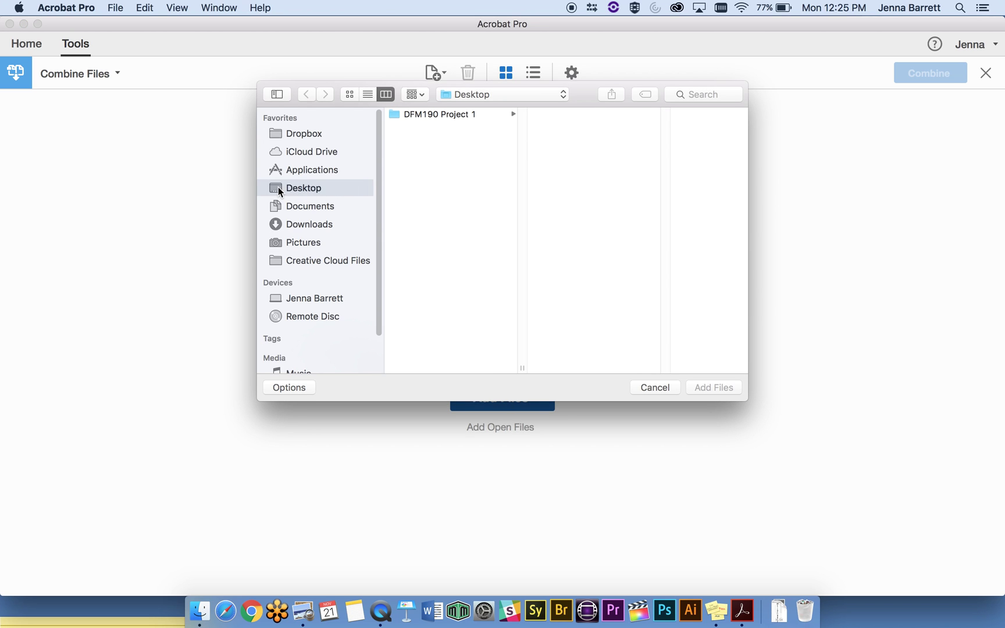
{"action": "left_click", "coordinate": [453, 114]}
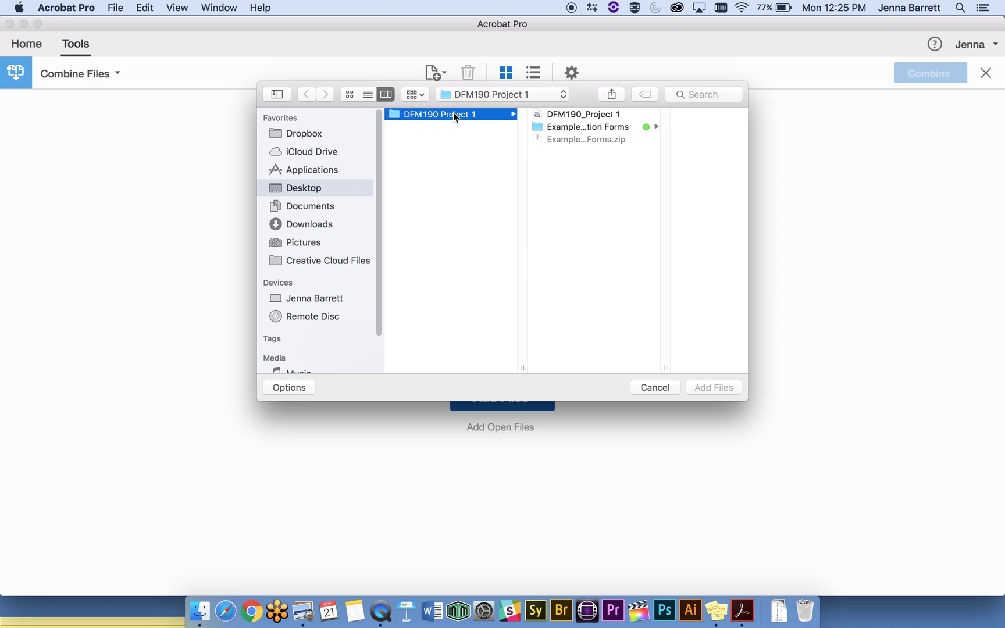
{"action": "left_click", "coordinate": [610, 127]}
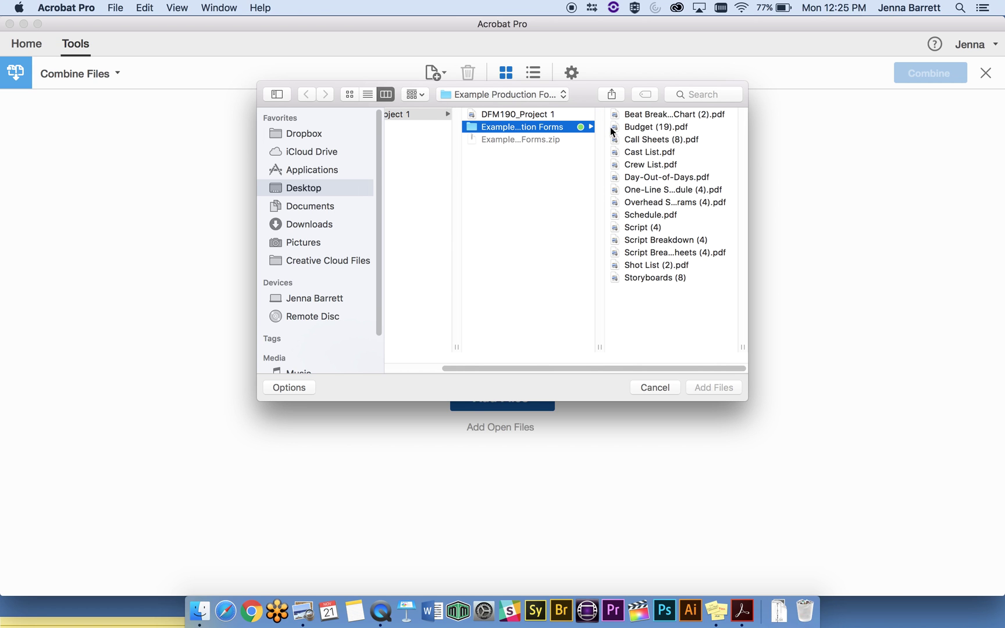
{"action": "left_click", "coordinate": [647, 116]}
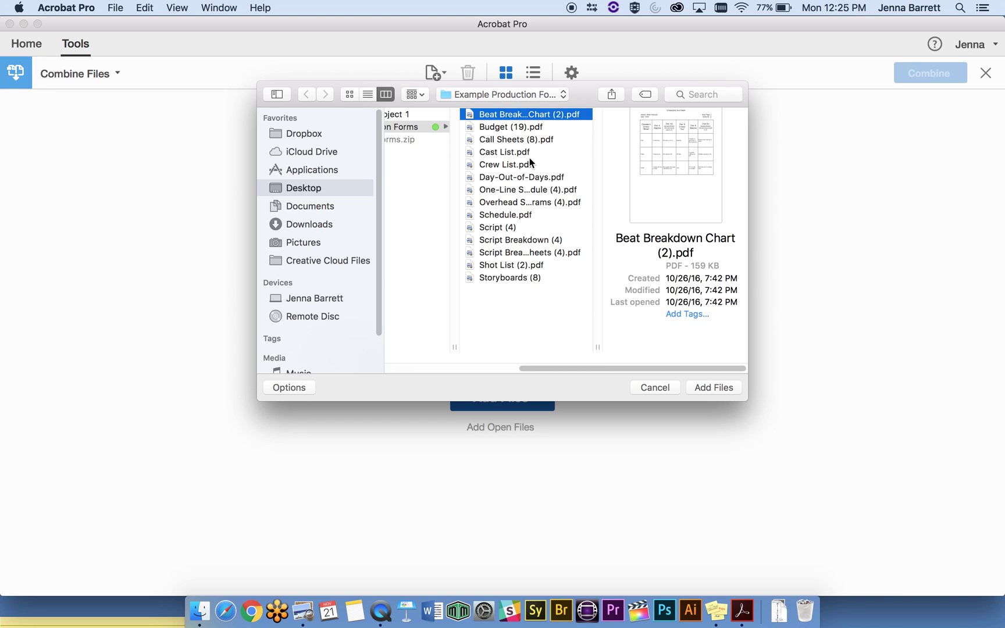
{"action": "left_click", "coordinate": [500, 278], "text": "shift"}
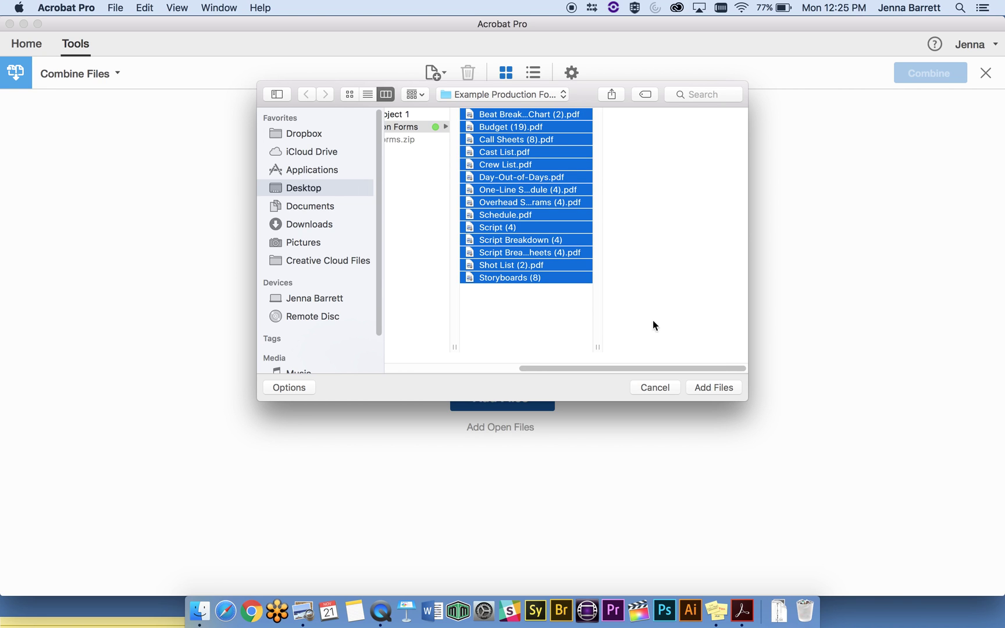
{"action": "left_click", "coordinate": [702, 387]}
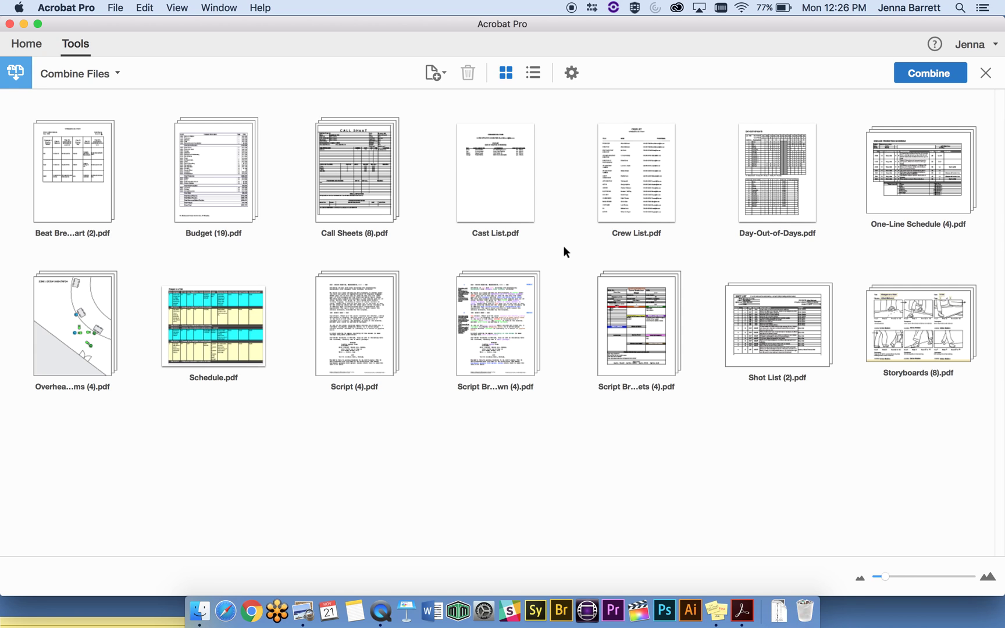
{"action": "mouse_move", "coordinate": [369, 234]}
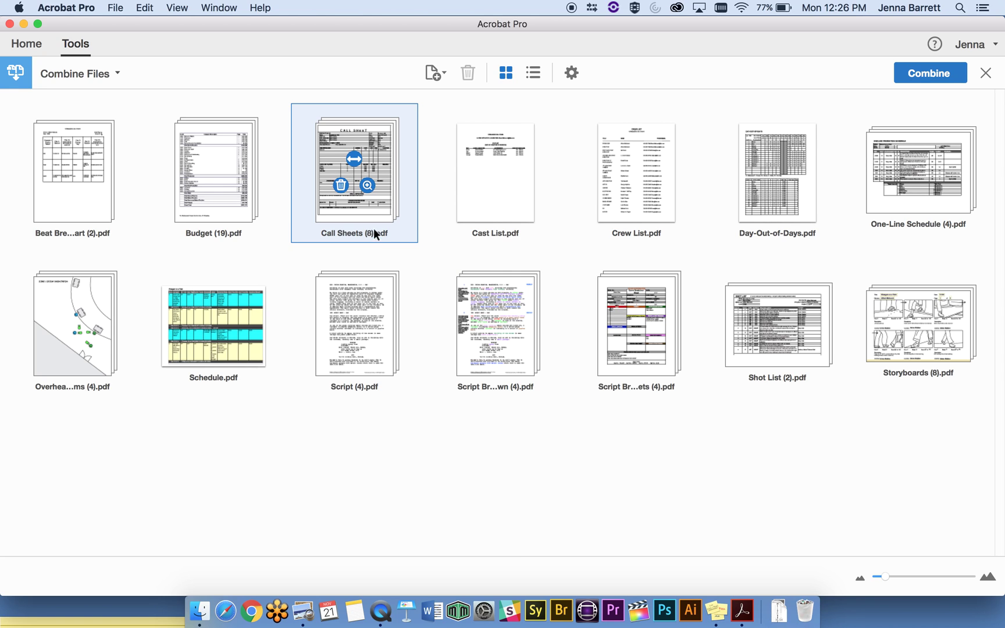
{"action": "mouse_move", "coordinate": [476, 152]}
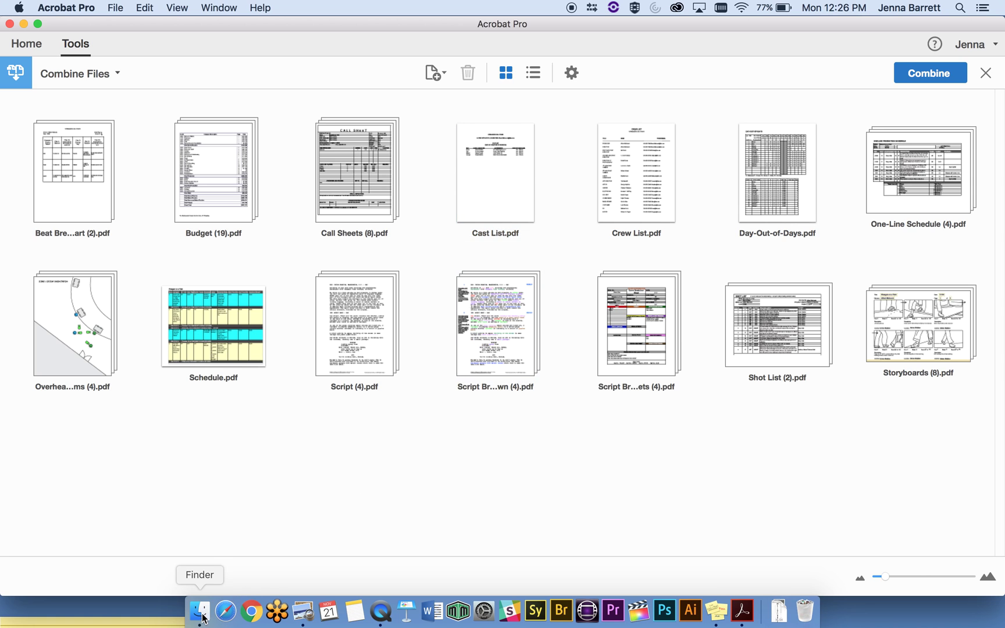
{"action": "left_click", "coordinate": [303, 611]}
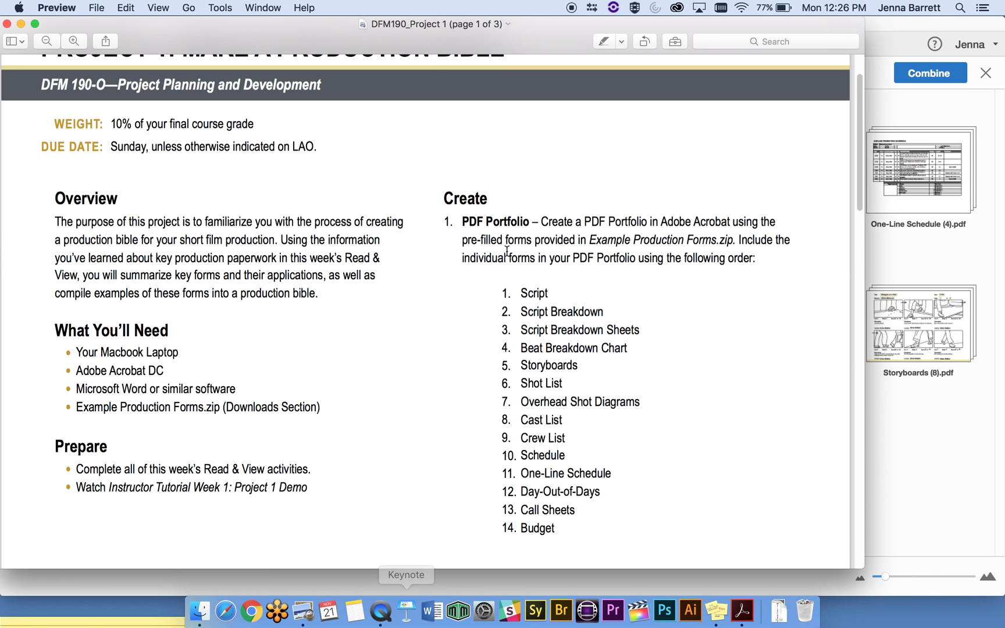
{"action": "left_click_drag", "start_coordinate": [533, 40], "coordinate": [663, 282]}
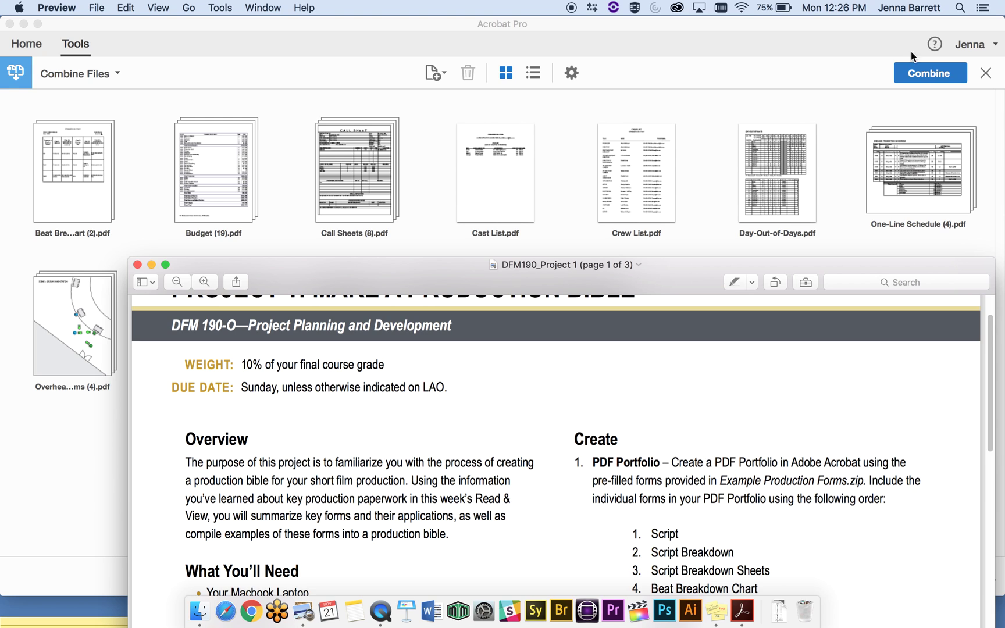
{"action": "left_click", "coordinate": [879, 22]}
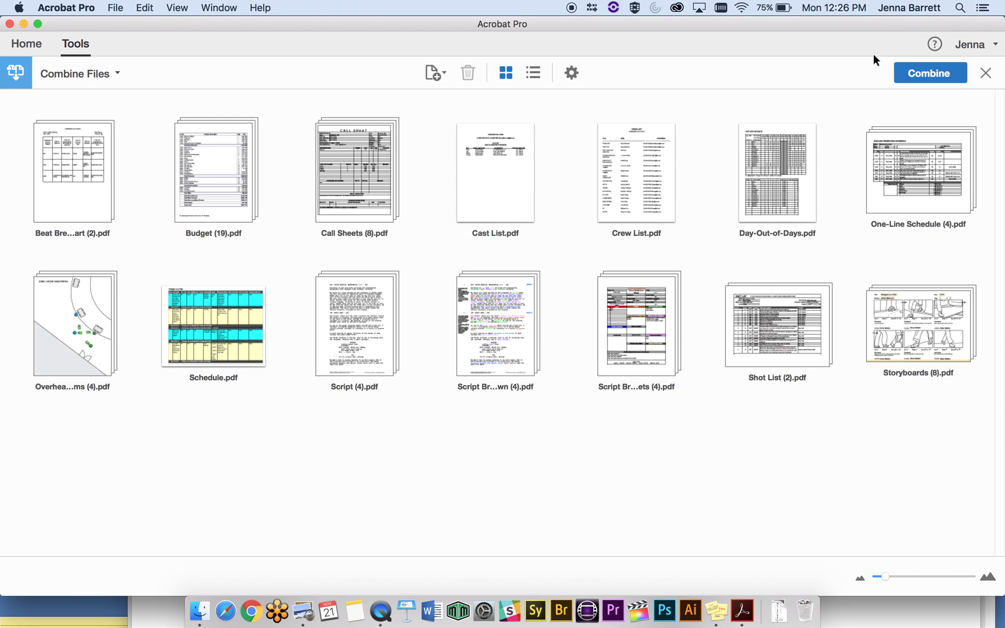
{"action": "left_click", "coordinate": [382, 336]}
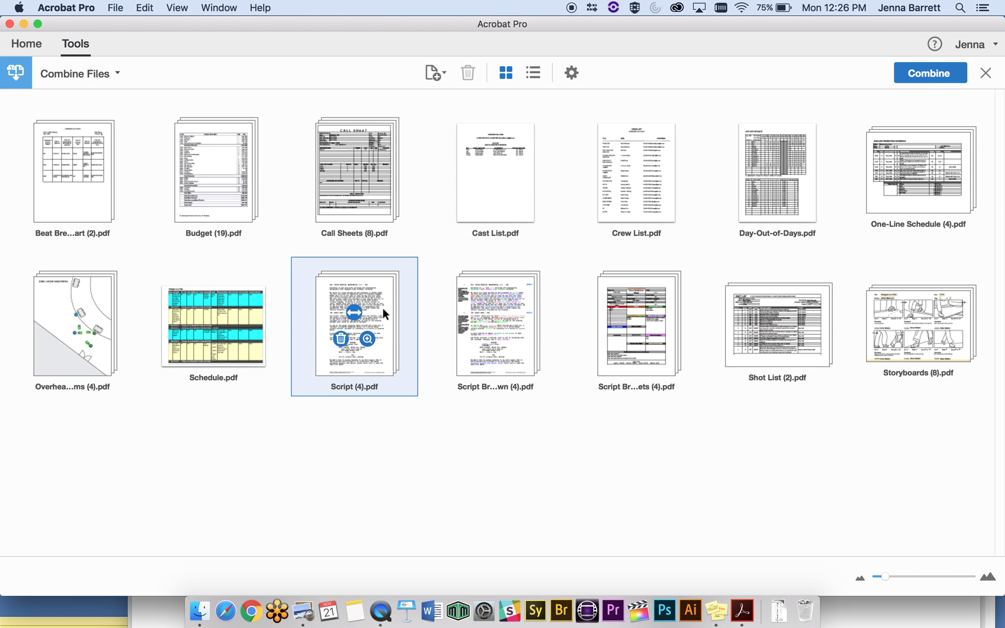
Move Script, Script Breakdown and Script Breakdown Sheets into the first three places.
{"action": "left_click_drag", "start_coordinate": [383, 315], "coordinate": [26, 169]}
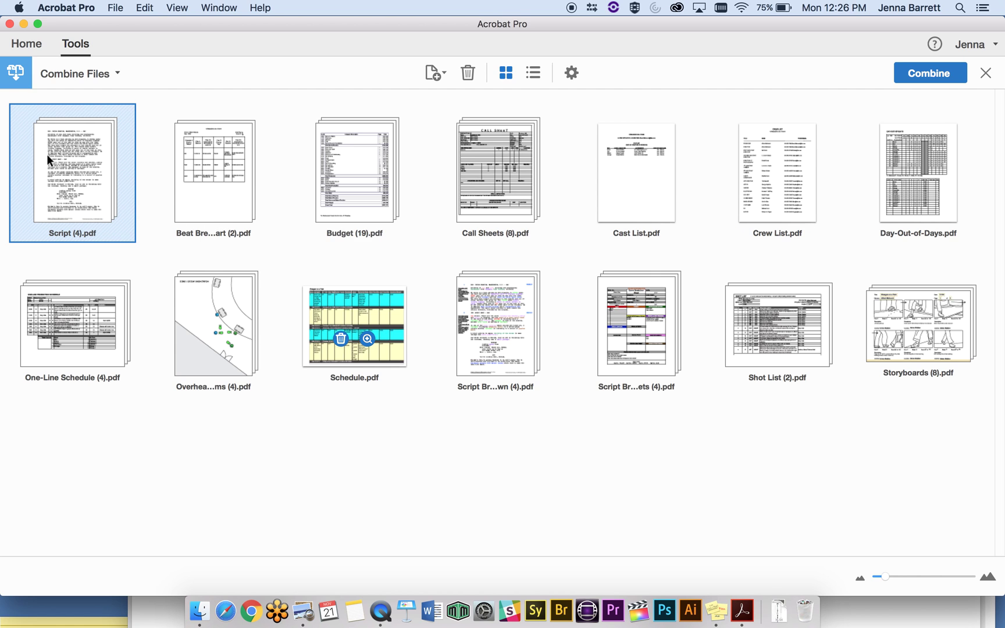
{"action": "left_click", "coordinate": [303, 611]}
{"action": "left_click_drag", "start_coordinate": [651, 287], "coordinate": [666, 183]}
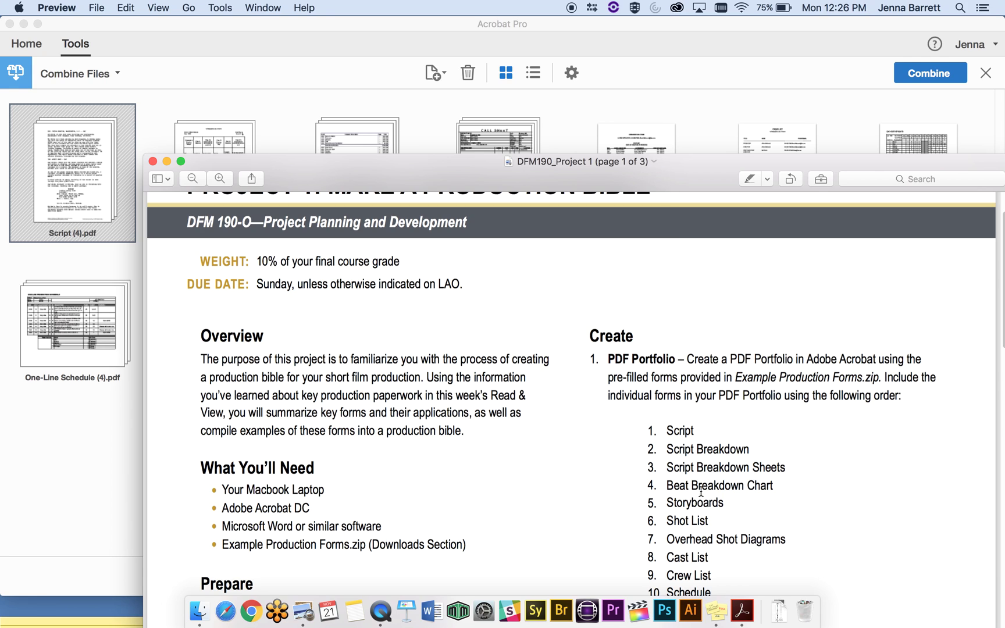
{"action": "left_click", "coordinate": [42, 462]}
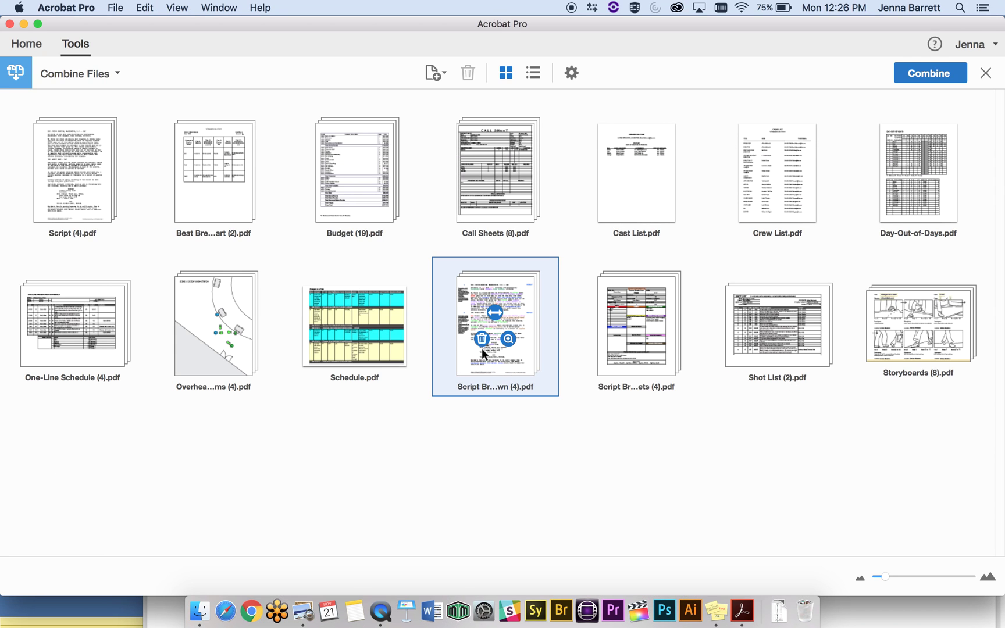
{"action": "left_click_drag", "start_coordinate": [472, 357], "coordinate": [169, 205]}
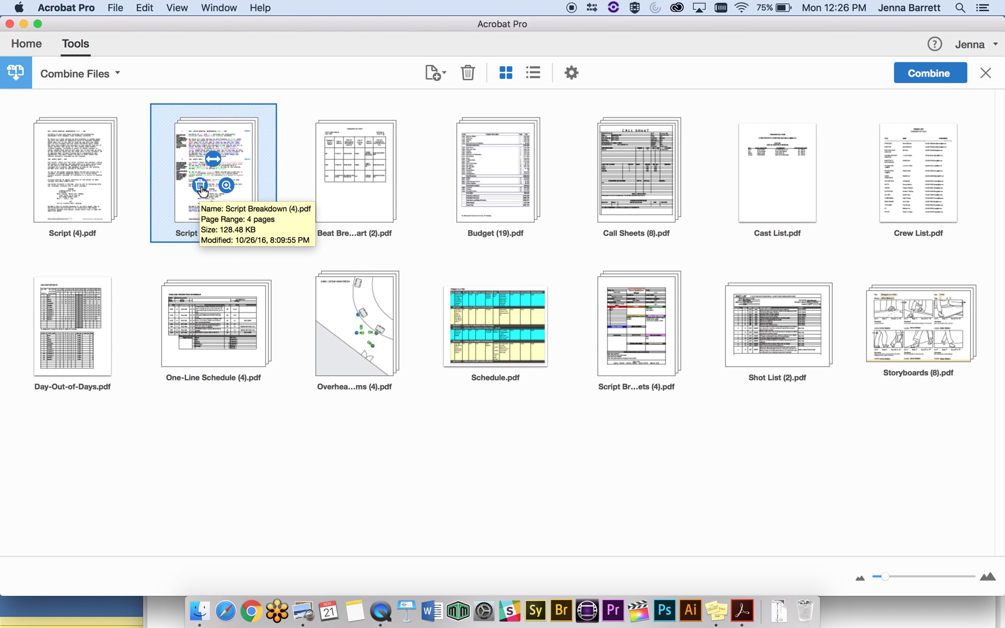
{"action": "left_click", "coordinate": [200, 611]}
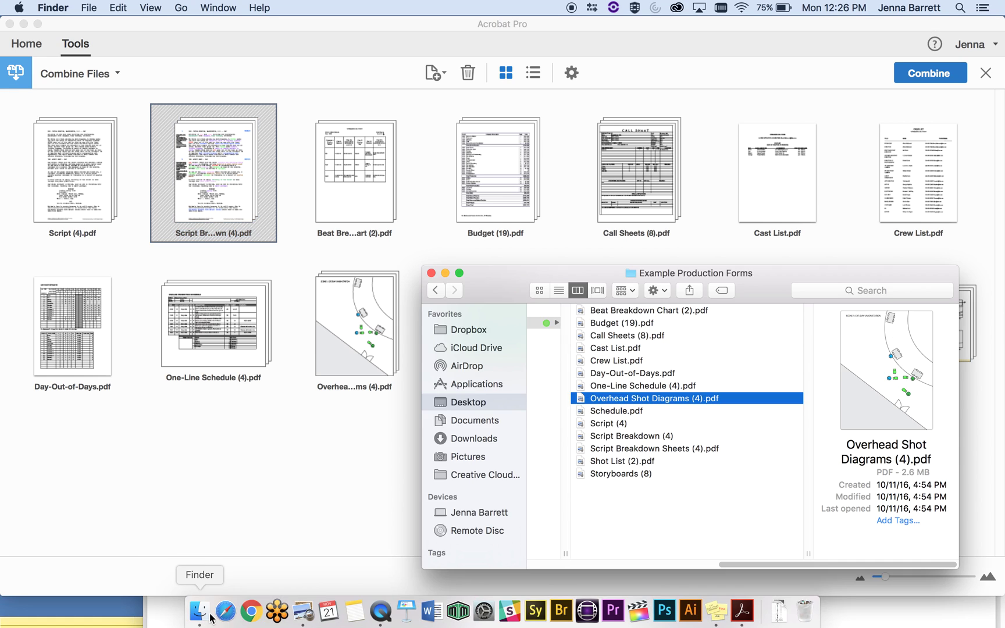
{"action": "left_click", "coordinate": [303, 611]}
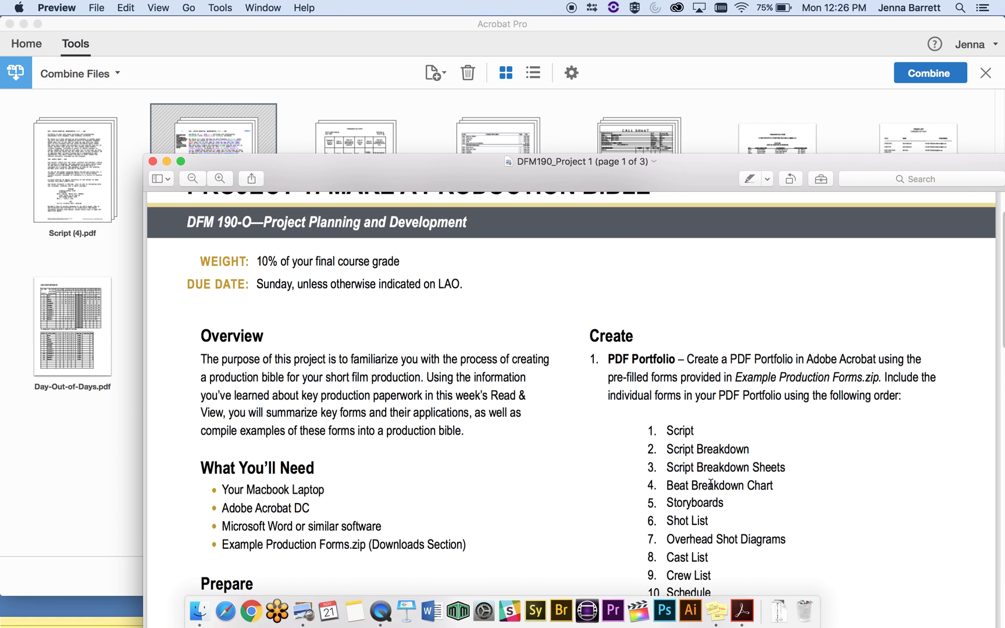
{"action": "left_click", "coordinate": [299, 103]}
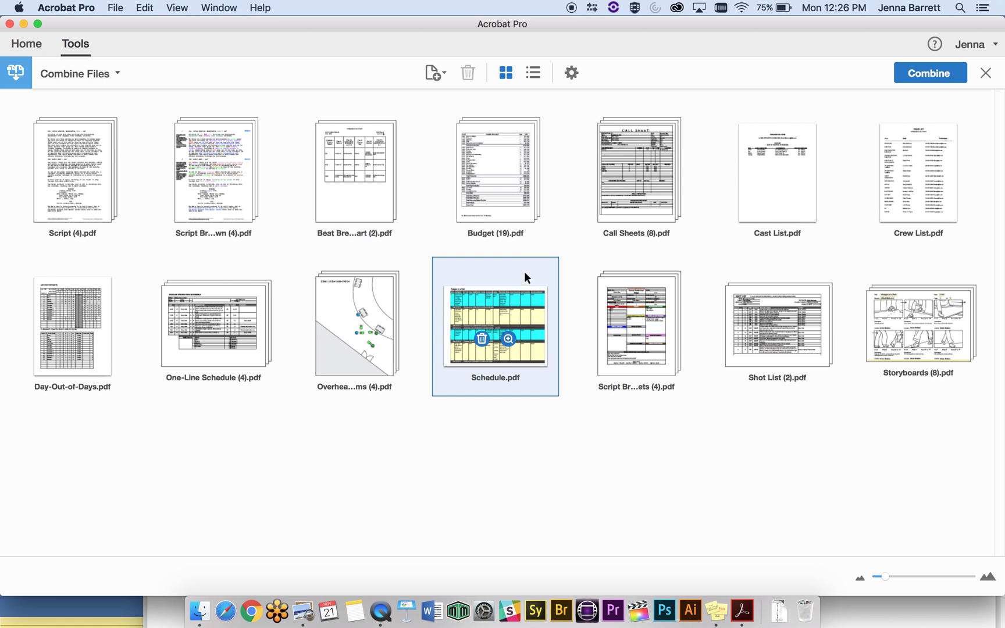
{"action": "left_click_drag", "start_coordinate": [609, 354], "coordinate": [317, 203]}
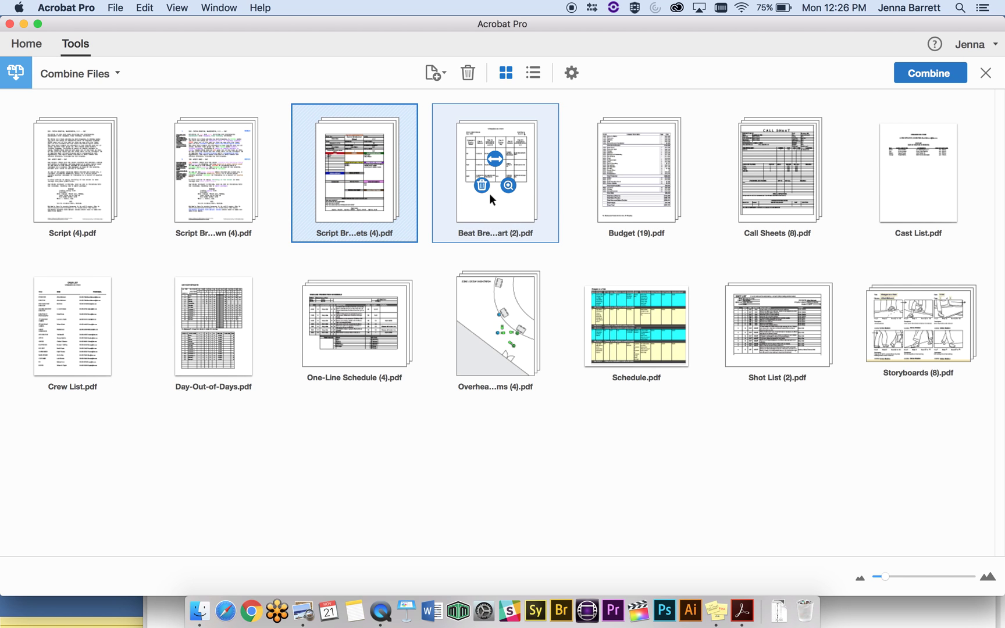
Place Storyboards, Shot List and Overhead Shot Diagrams after Beat Breakdown.
{"action": "key", "text": "super+Tab"}
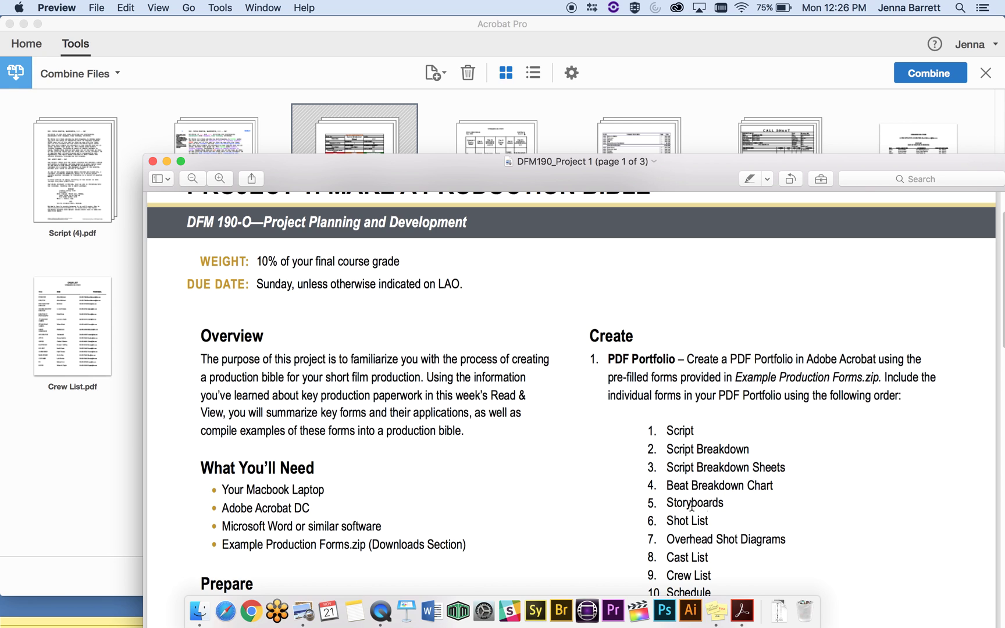
{"action": "left_click", "coordinate": [704, 111]}
{"action": "left_click", "coordinate": [704, 107]}
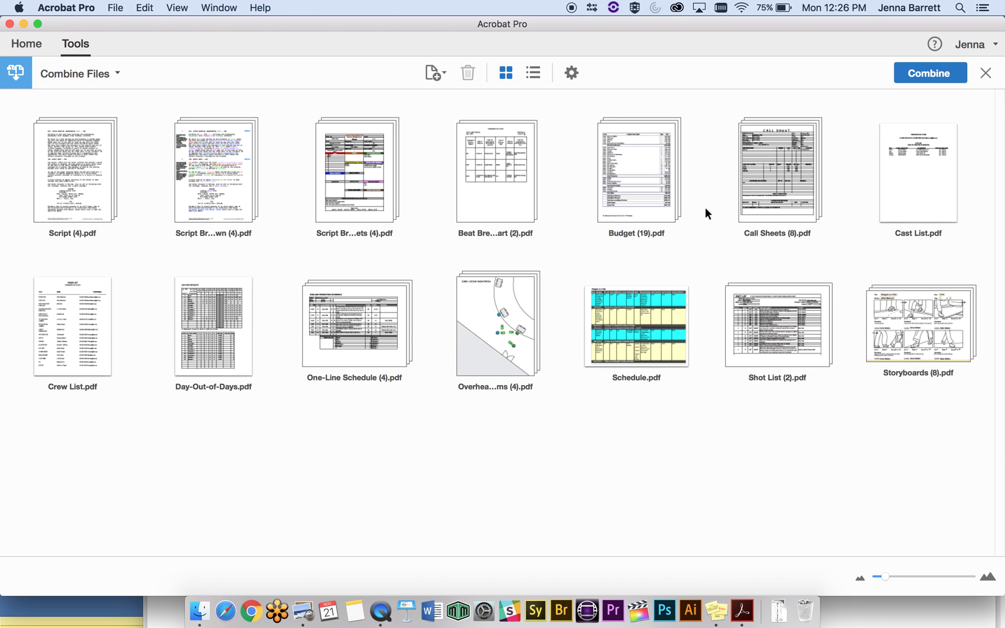
{"action": "left_click_drag", "start_coordinate": [868, 350], "coordinate": [593, 212]}
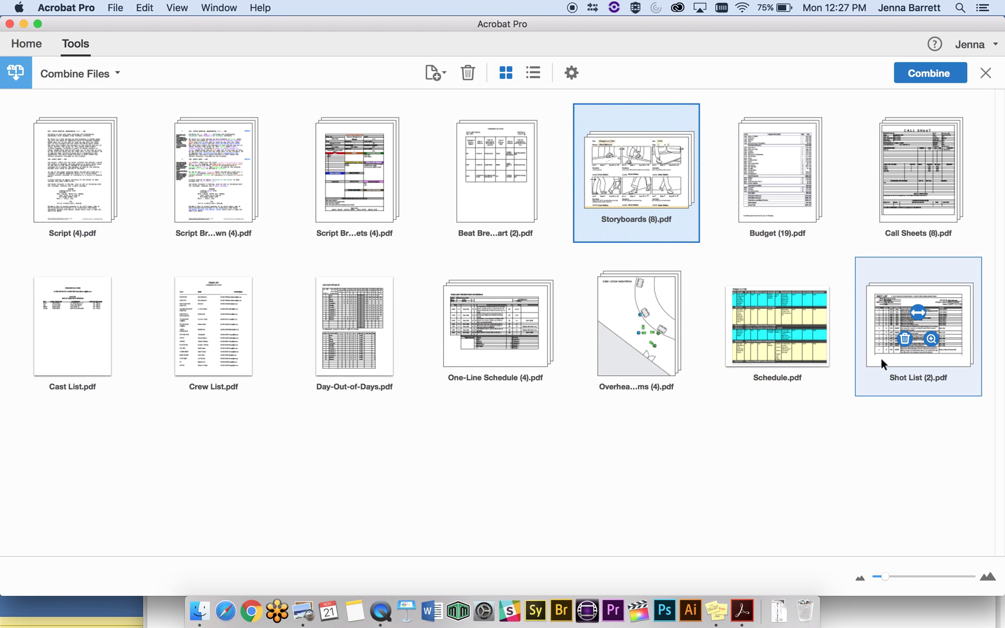
{"action": "left_click_drag", "start_coordinate": [881, 358], "coordinate": [726, 235]}
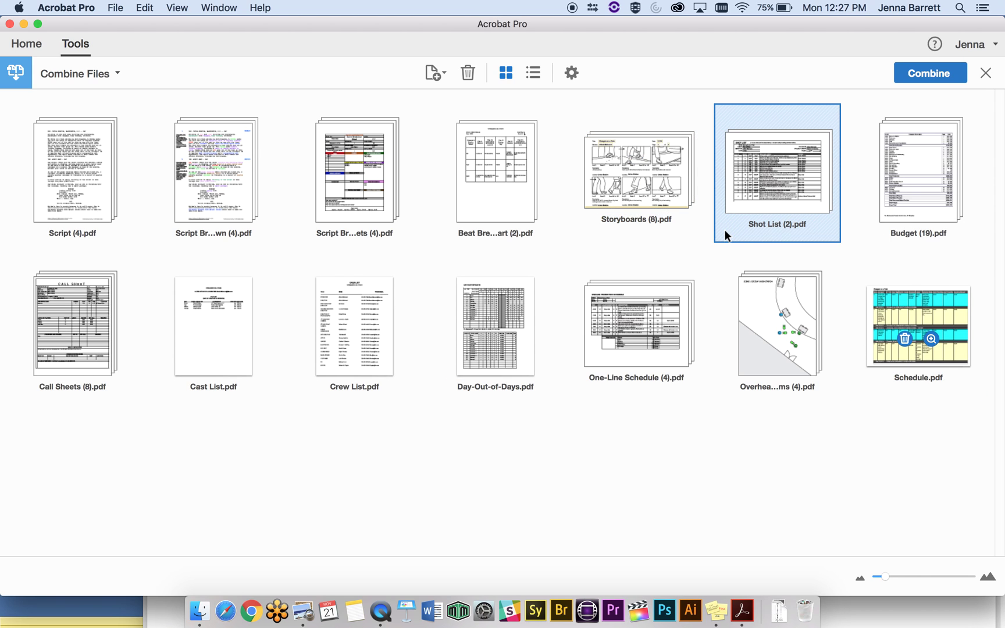
{"action": "left_click", "coordinate": [779, 611]}
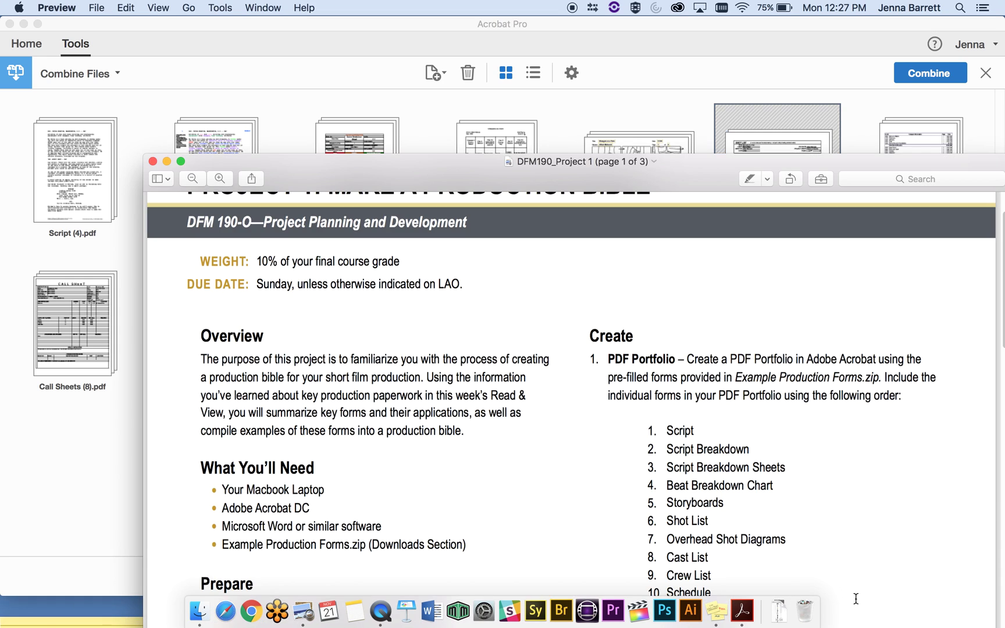
{"action": "scroll", "coordinate": [768, 501], "scroll_direction": "down", "scroll_amount": 5}
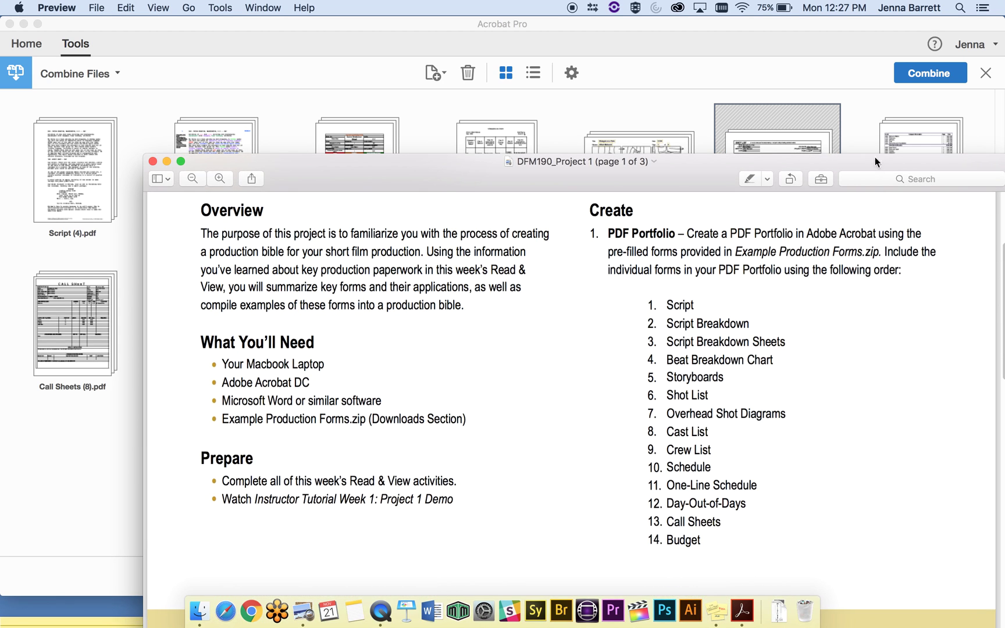
{"action": "left_click", "coordinate": [865, 123]}
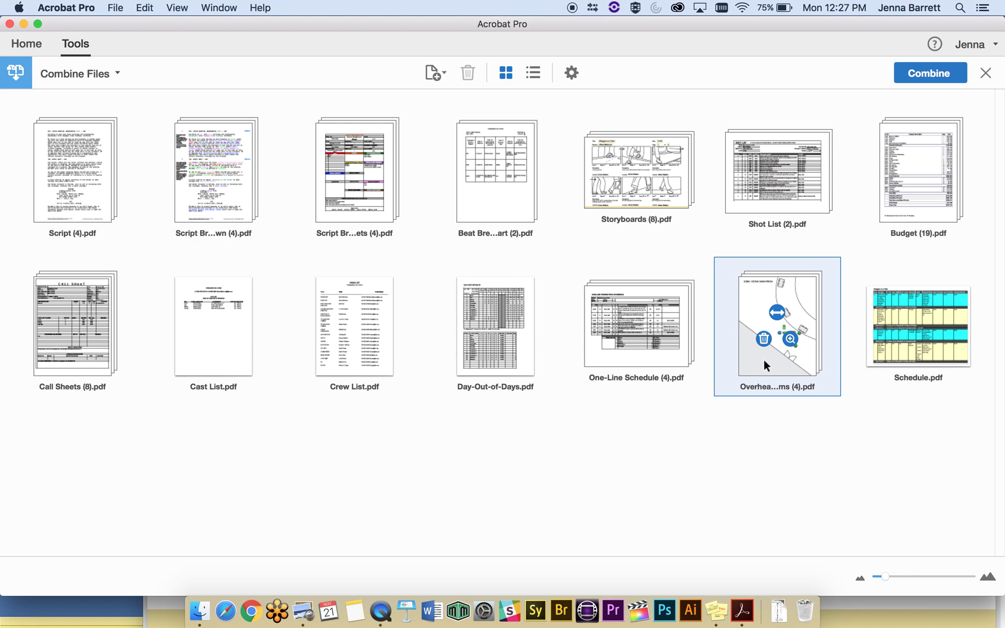
{"action": "left_click_drag", "start_coordinate": [764, 359], "coordinate": [847, 231]}
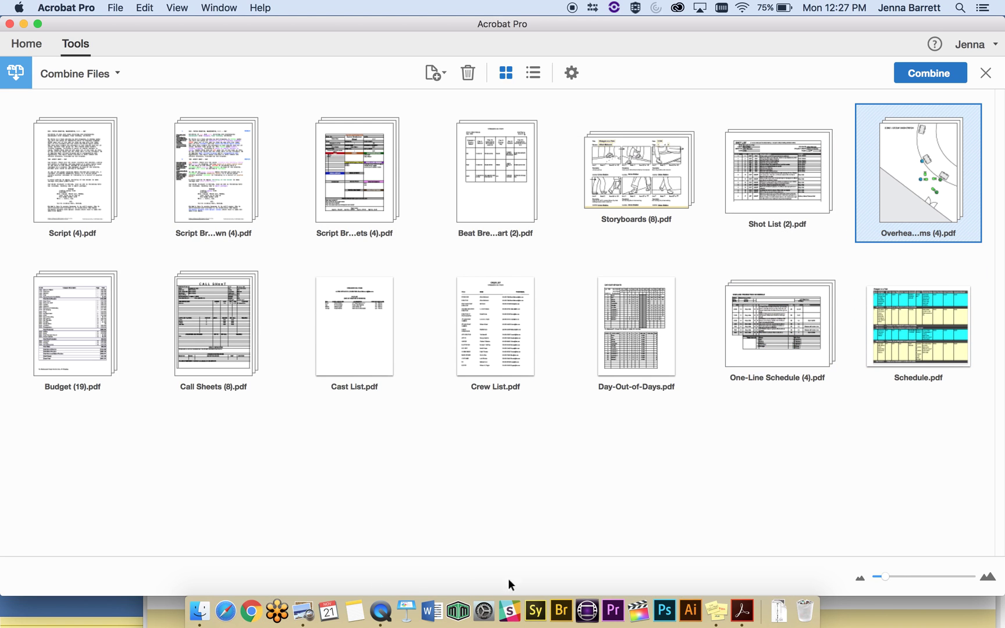
{"action": "left_click", "coordinate": [778, 611]}
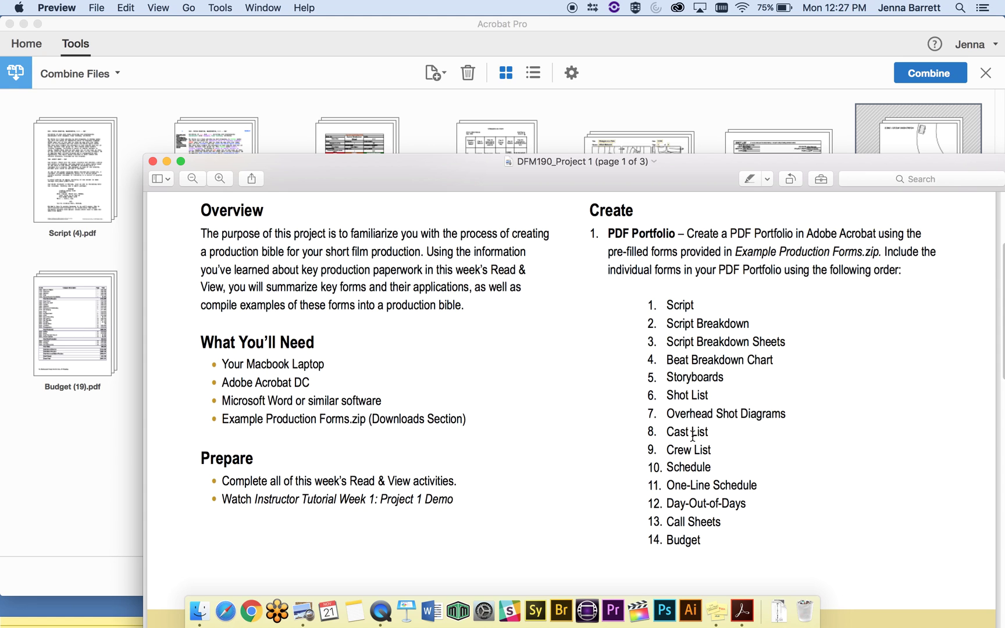
{"action": "left_click", "coordinate": [7, 513]}
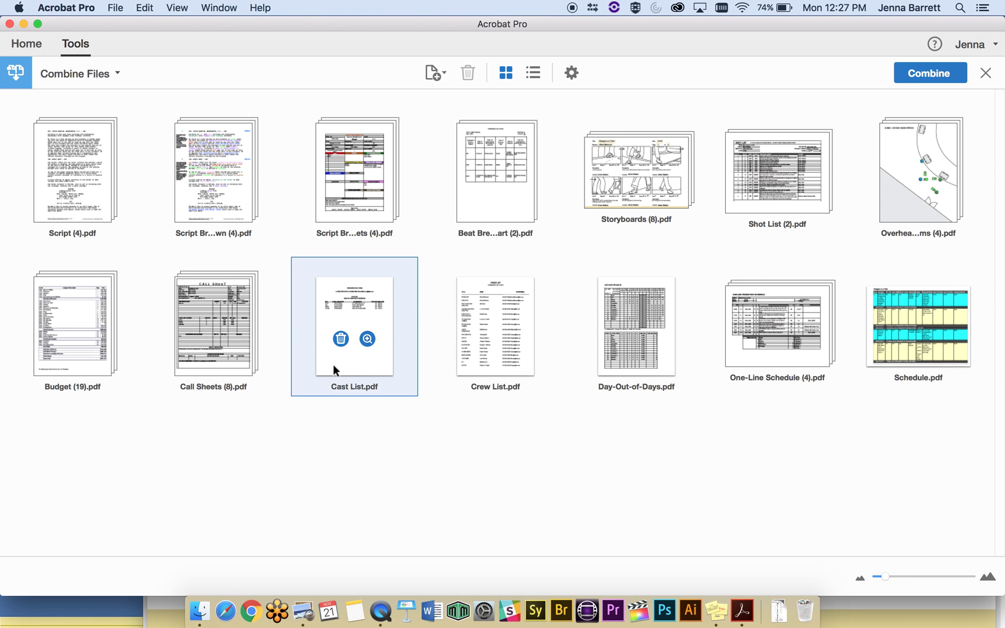
Place Cast List, Crew List, Schedule and One-Line Schedule next in sequence.
{"action": "left_click_drag", "start_coordinate": [333, 364], "coordinate": [29, 352]}
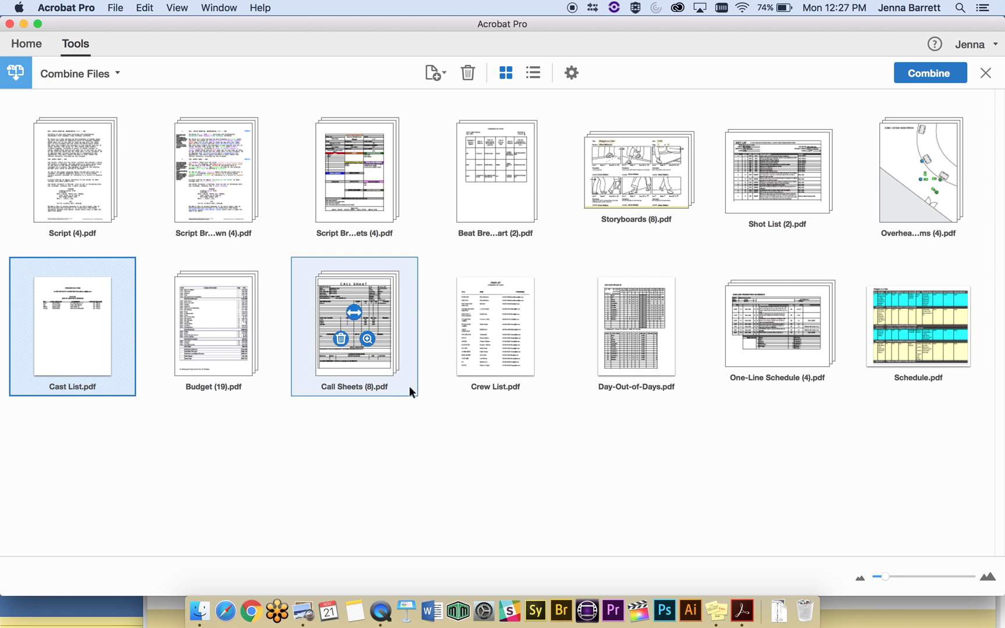
{"action": "left_click_drag", "start_coordinate": [497, 372], "coordinate": [161, 374]}
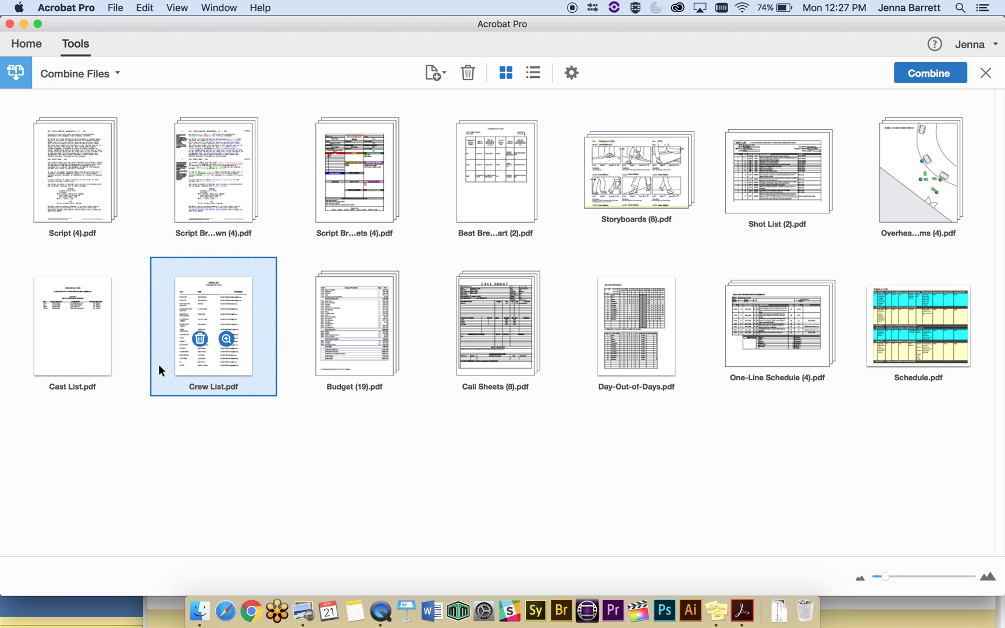
{"action": "left_click", "coordinate": [905, 612]}
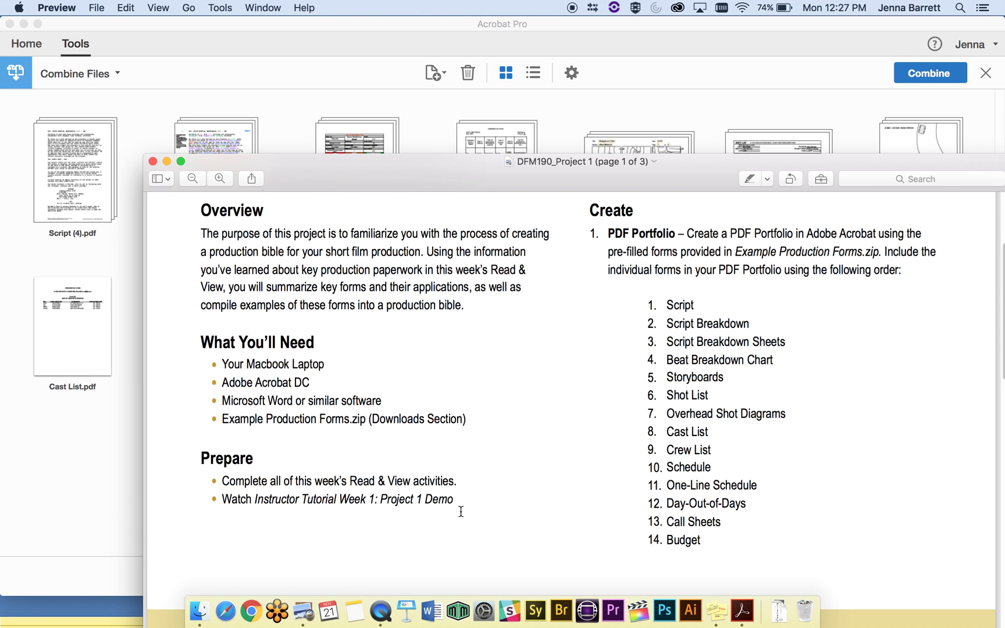
{"action": "left_click", "coordinate": [109, 513]}
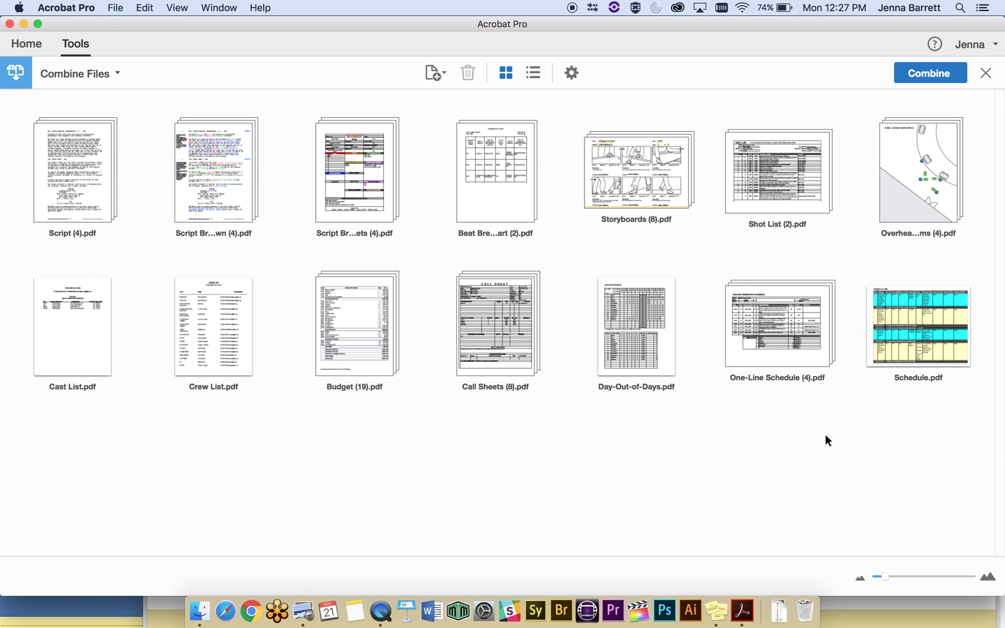
{"action": "left_click_drag", "start_coordinate": [864, 361], "coordinate": [306, 370]}
{"action": "left_click_drag", "start_coordinate": [888, 362], "coordinate": [453, 359]}
{"action": "left_click", "coordinate": [883, 609]}
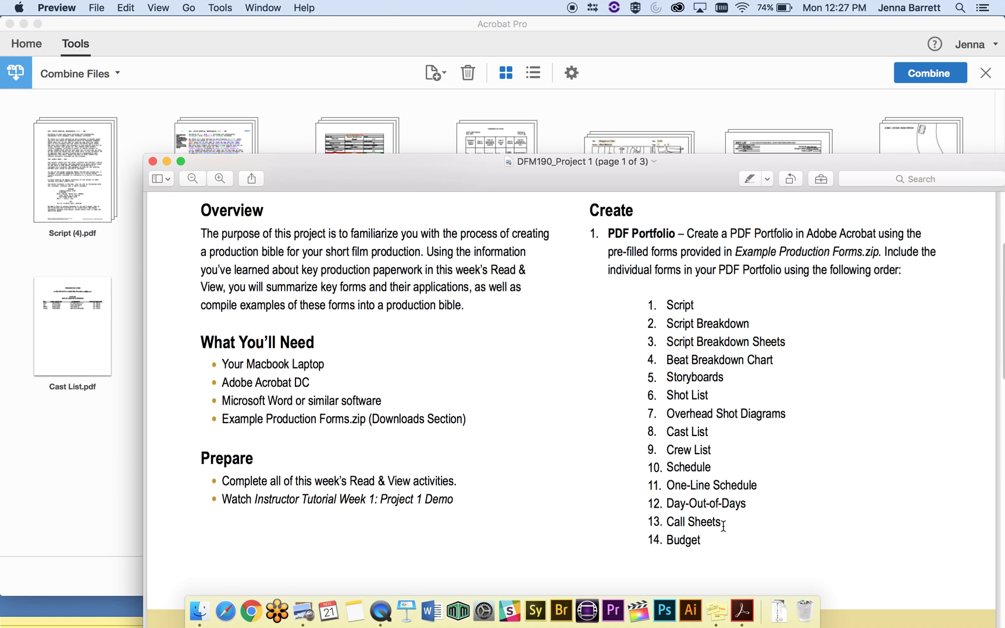
{"action": "left_click", "coordinate": [120, 484]}
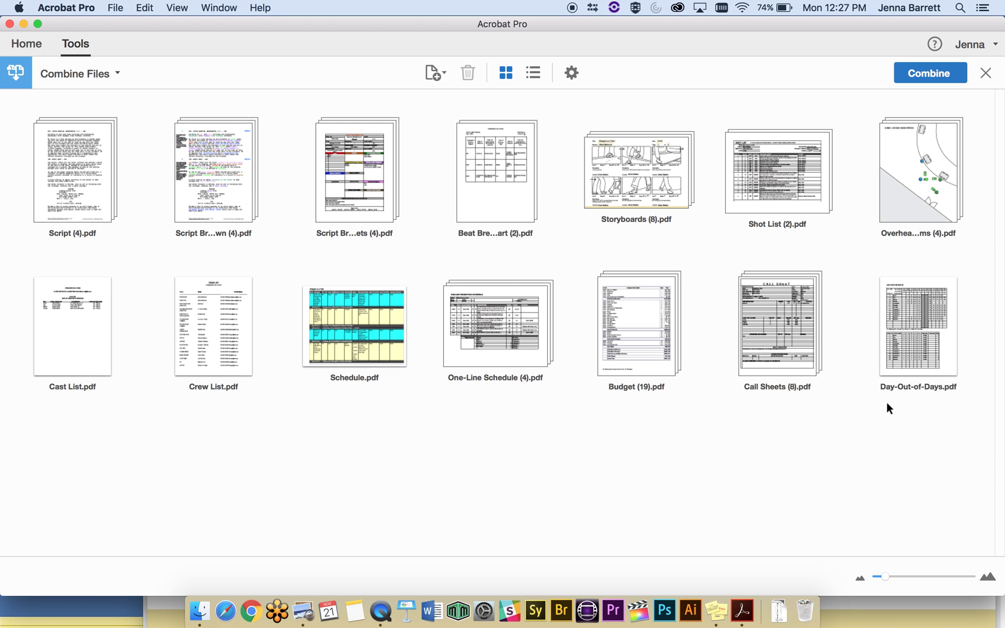
Move Day-Out-of-Days and Call Sheets ahead of Budget, checking against the brief.
{"action": "left_click_drag", "start_coordinate": [906, 368], "coordinate": [563, 362]}
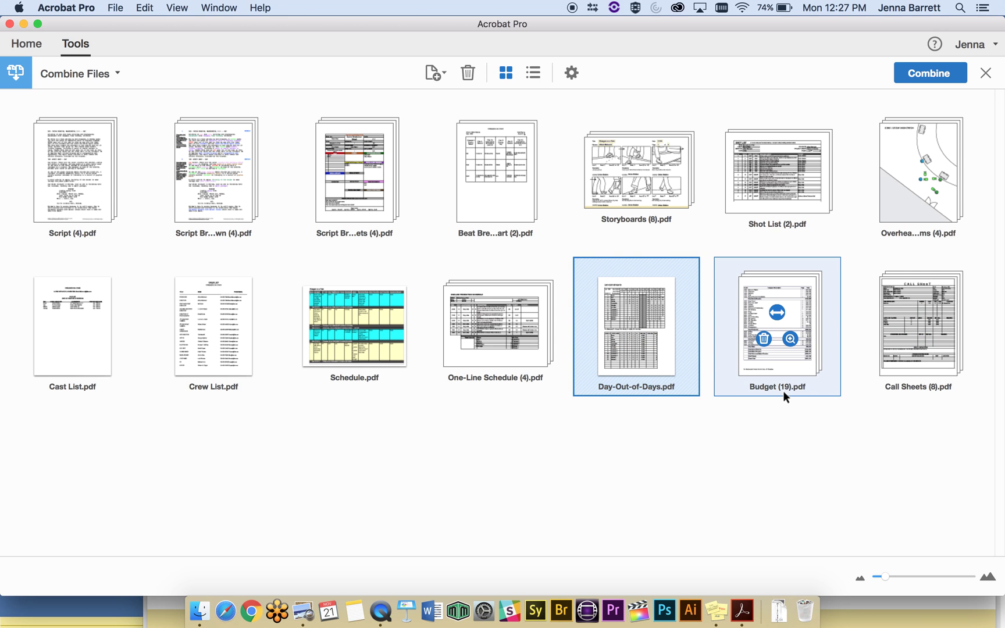
{"action": "left_click_drag", "start_coordinate": [888, 367], "coordinate": [730, 369]}
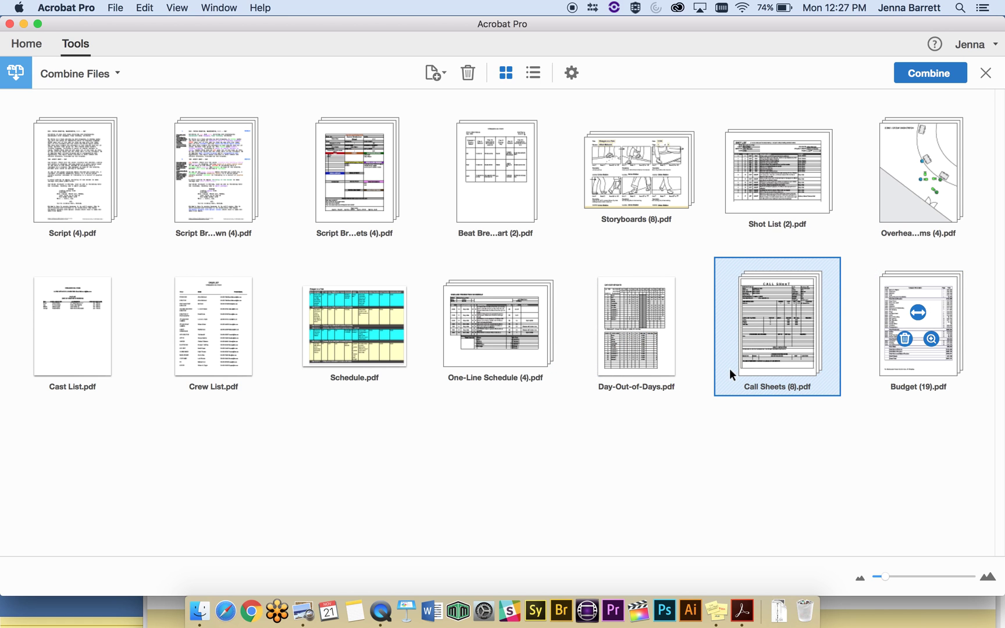
{"action": "key", "text": "super+Tab"}
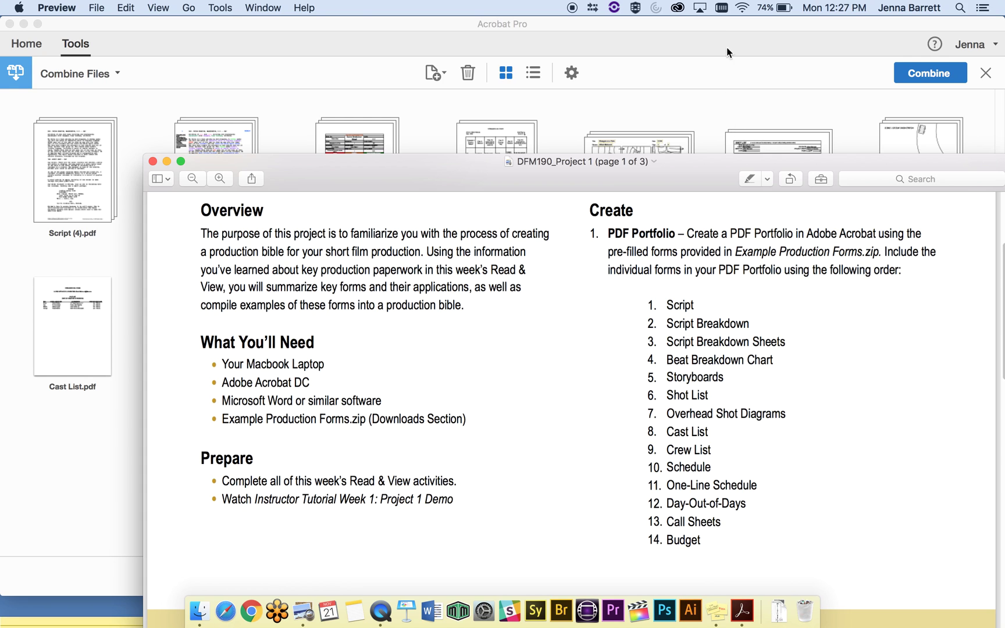
{"action": "left_click", "coordinate": [722, 20]}
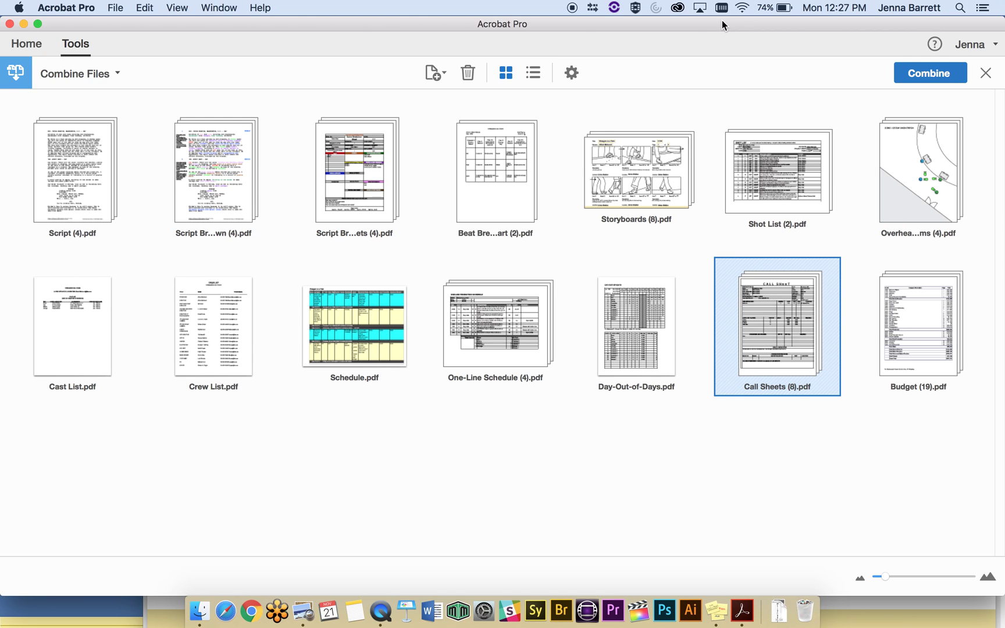
Combine the ordered forms and view the resulting 63-page Binder1.pdf.
{"action": "left_click", "coordinate": [927, 75]}
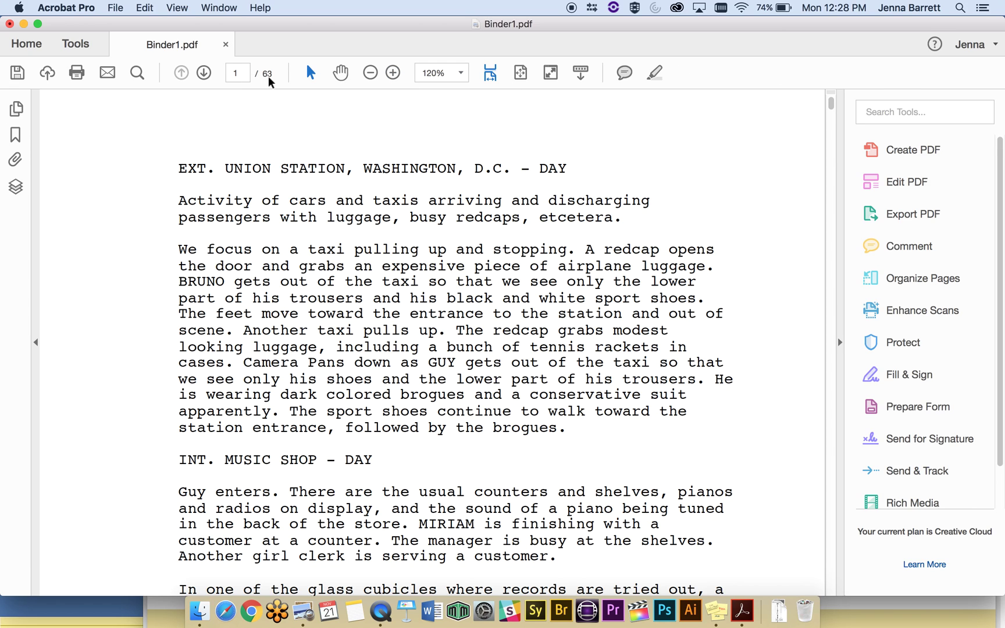
{"action": "mouse_move", "coordinate": [831, 104]}
{"action": "left_mouse_down"}
{"action": "mouse_move", "coordinate": [812, 369]}
{"action": "mouse_move", "coordinate": [830, 96]}
{"action": "left_mouse_up"}
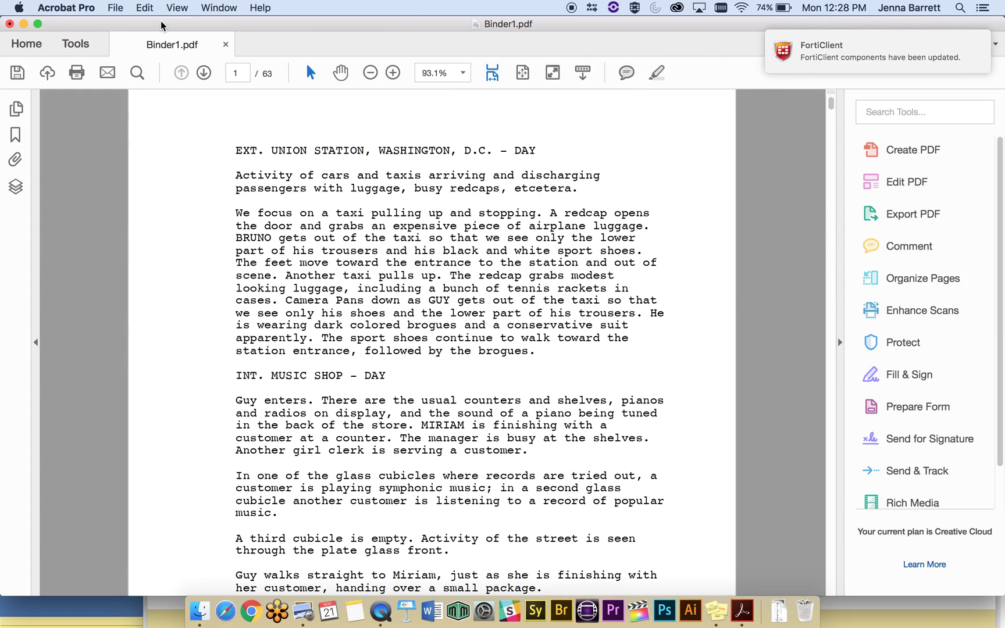
Start Save As and choose the Desktop > DFM190 Project 1 folder as the destination.
{"action": "left_click", "coordinate": [114, 8]}
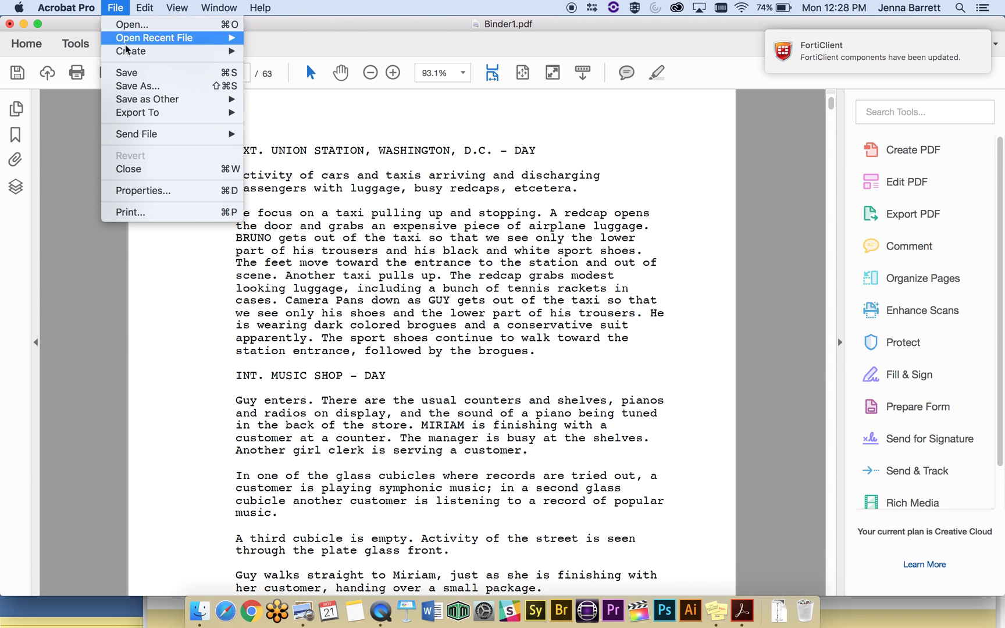
{"action": "left_click", "coordinate": [138, 86]}
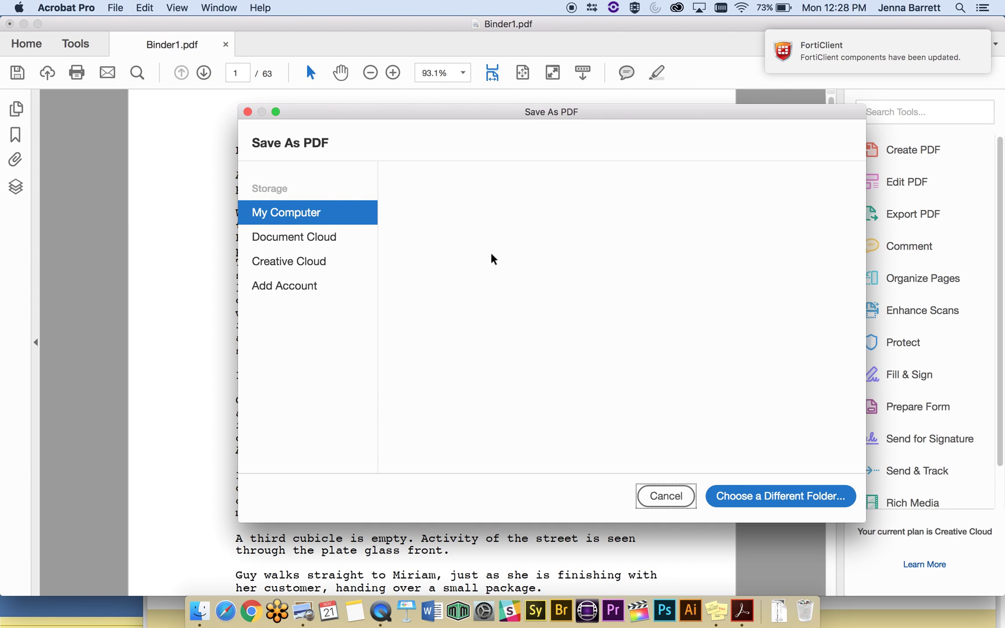
{"action": "left_click_drag", "start_coordinate": [475, 131], "coordinate": [353, 107]}
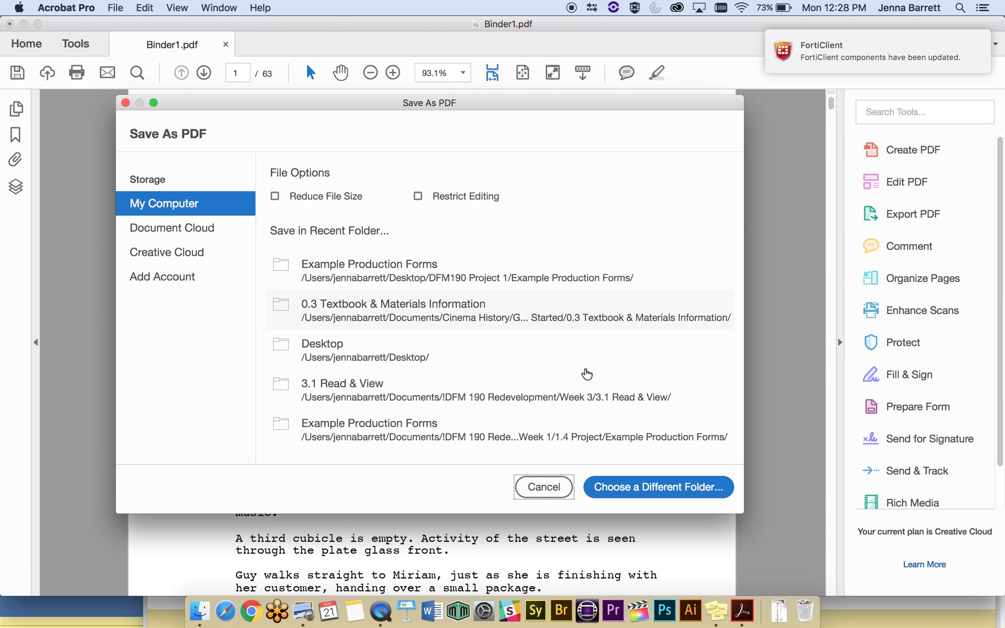
{"action": "left_click", "coordinate": [647, 492]}
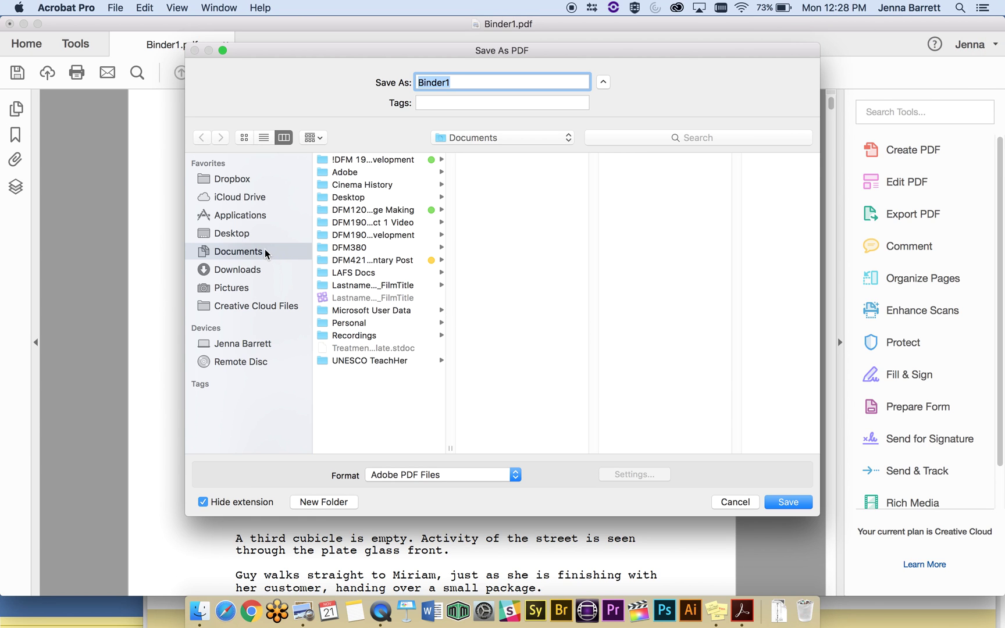
{"action": "left_click", "coordinate": [249, 234]}
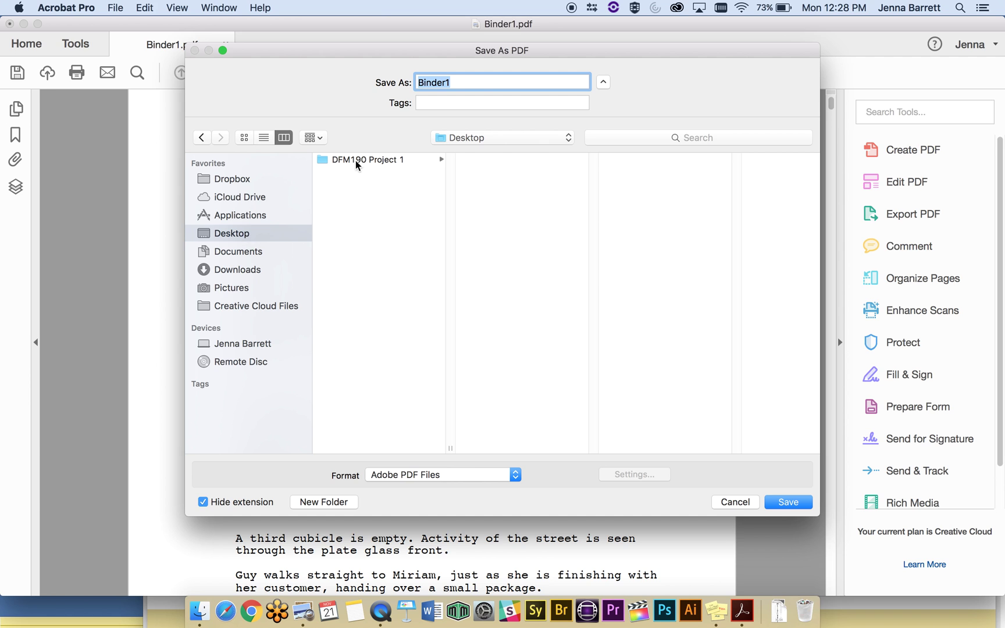
{"action": "left_click", "coordinate": [357, 160]}
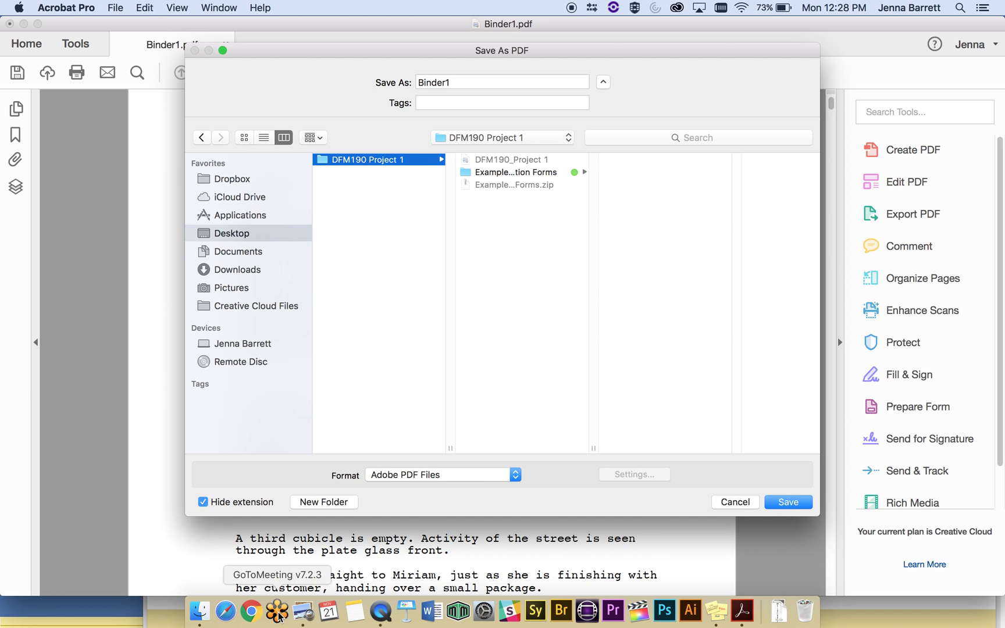
Copy the required name FirstName_LastName_ProductionBible from the assignment brief.
{"action": "left_click", "coordinate": [303, 611]}
{"action": "left_click_drag", "start_coordinate": [488, 135], "coordinate": [378, 55]}
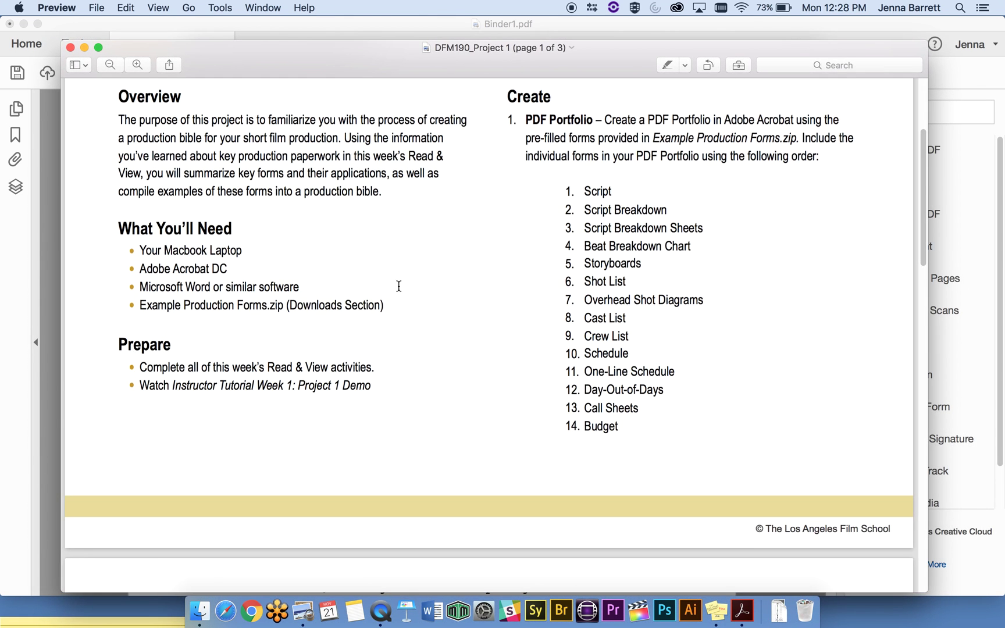
{"action": "scroll", "coordinate": [399, 286], "scroll_direction": "down", "scroll_amount": 5}
{"action": "scroll", "coordinate": [395, 284], "scroll_direction": "down", "scroll_amount": 3}
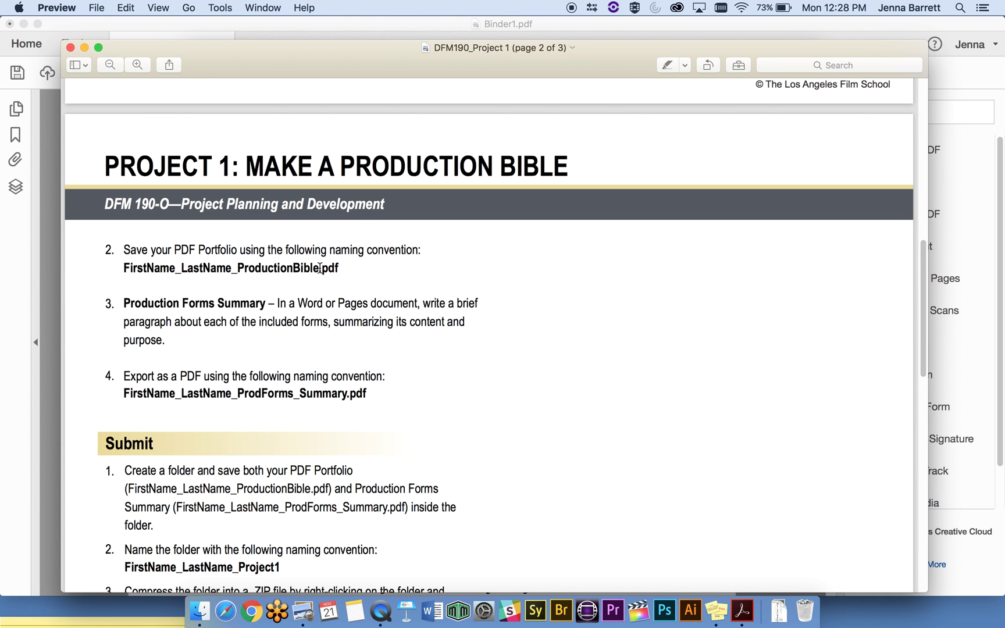
{"action": "left_click_drag", "start_coordinate": [319, 268], "coordinate": [125, 271]}
{"action": "key", "text": "super+c"}
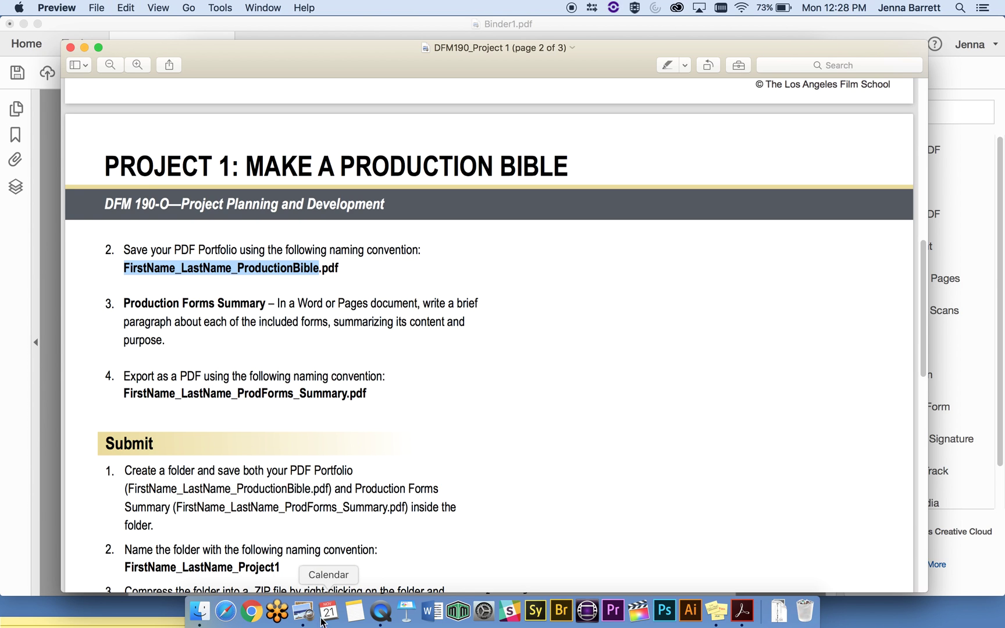
Replace the name Binder1 with the pasted file name and save.
{"action": "left_click", "coordinate": [742, 611]}
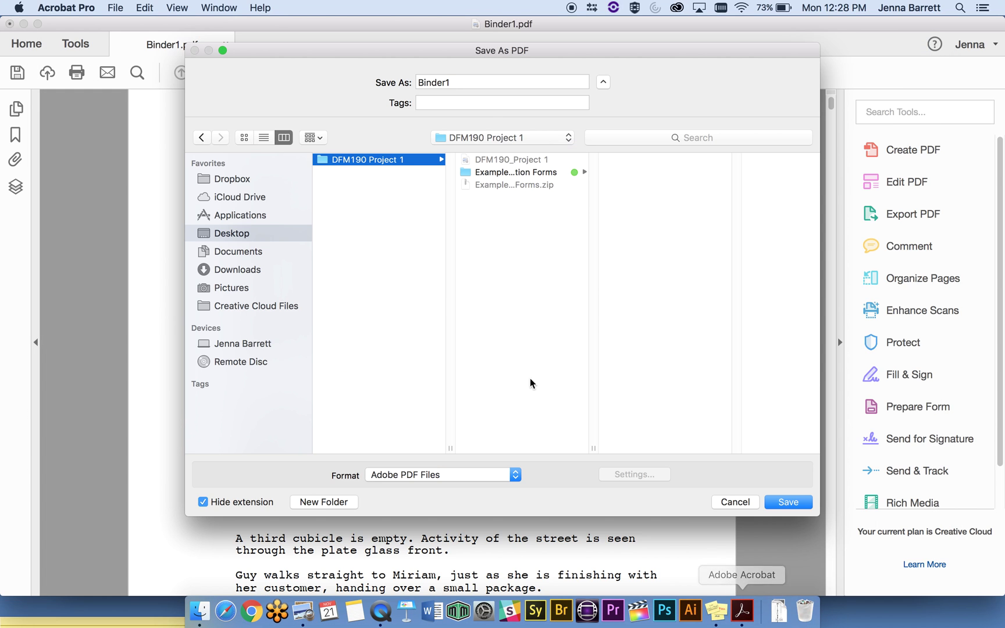
{"action": "left_click_drag", "start_coordinate": [453, 82], "coordinate": [390, 80]}
{"action": "key", "text": "super+v"}
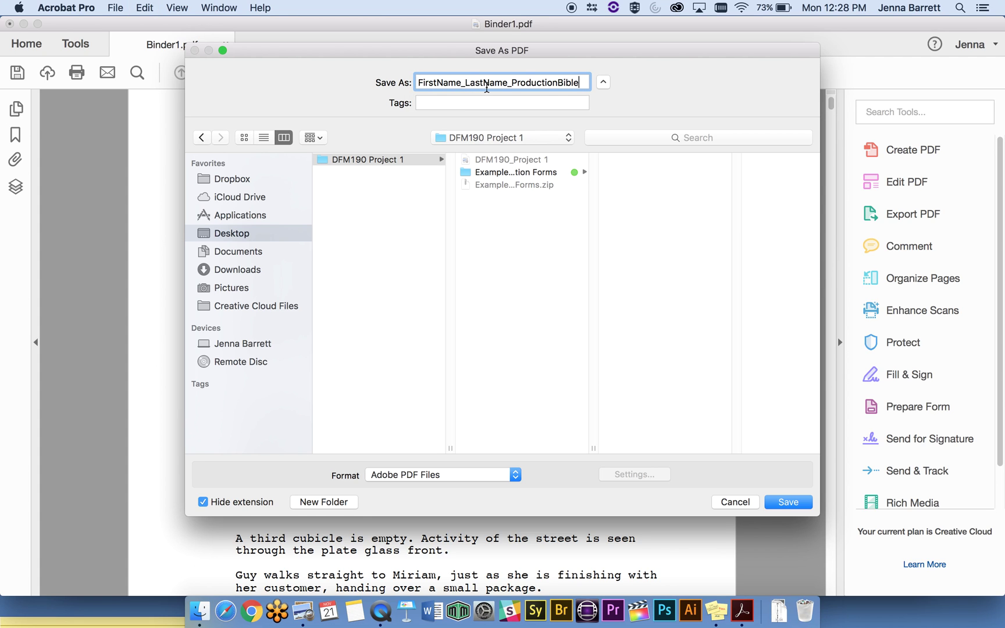
{"action": "left_click", "coordinate": [790, 504]}
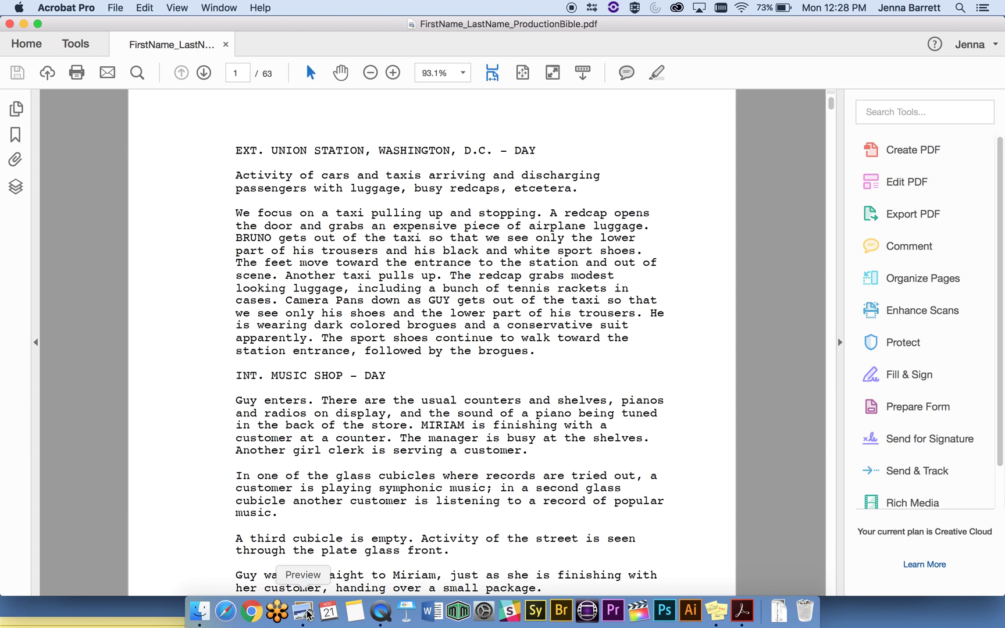
Open FirstName_LastName_ProductionBible.pdf from DFM190 Project 1 in Preview and scroll its pages.
{"action": "left_click", "coordinate": [200, 611]}
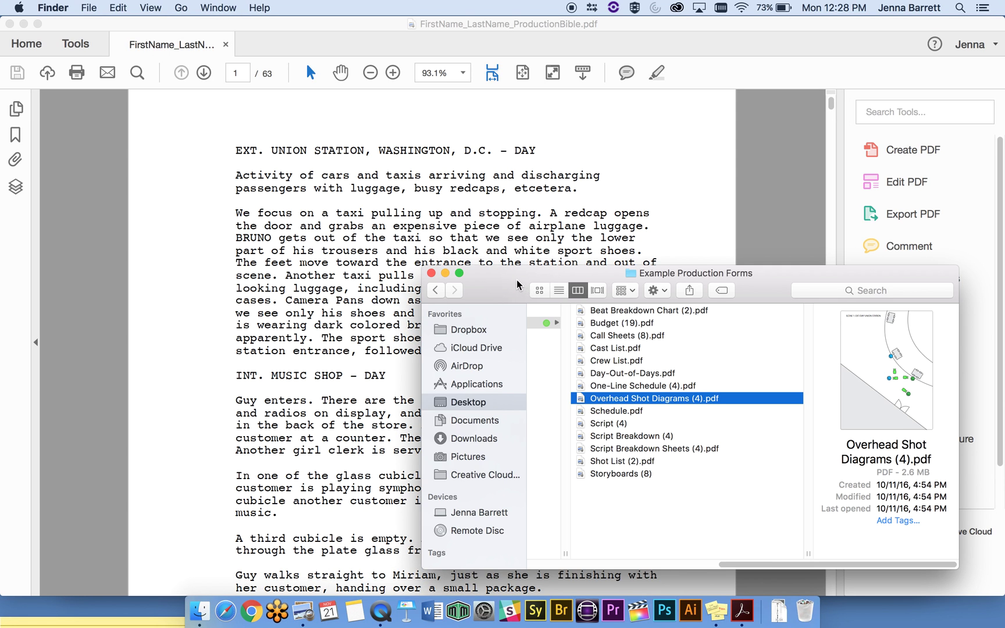
{"action": "scroll", "coordinate": [456, 313], "scroll_direction": "left", "scroll_amount": 3}
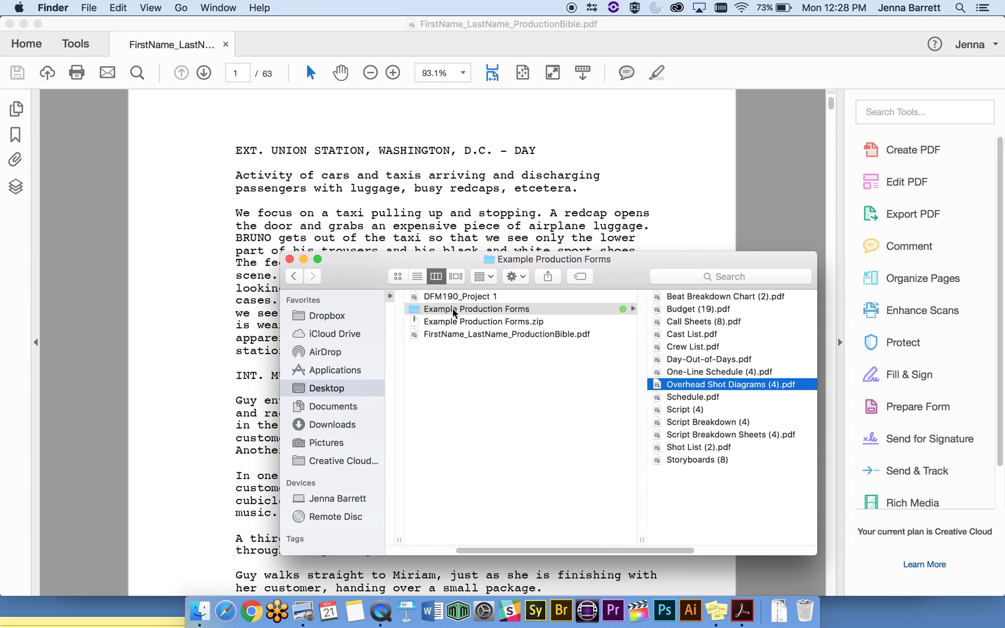
{"action": "left_click", "coordinate": [482, 335]}
{"action": "double_click", "coordinate": [482, 335]}
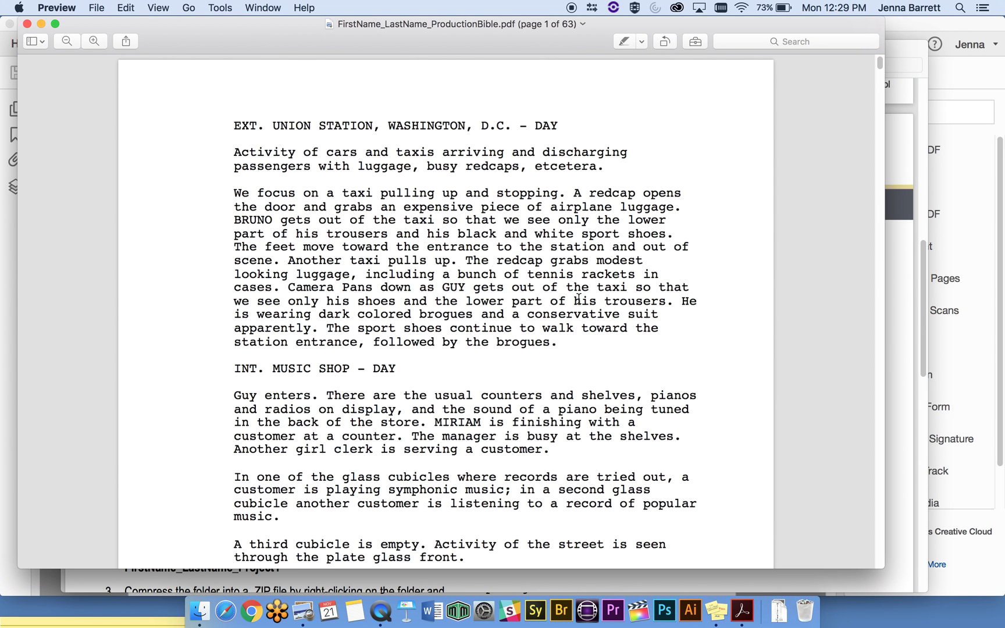
{"action": "scroll", "coordinate": [574, 348], "scroll_direction": "down", "scroll_amount": 10}
{"action": "scroll", "coordinate": [573, 347], "scroll_direction": "down", "scroll_amount": 20}
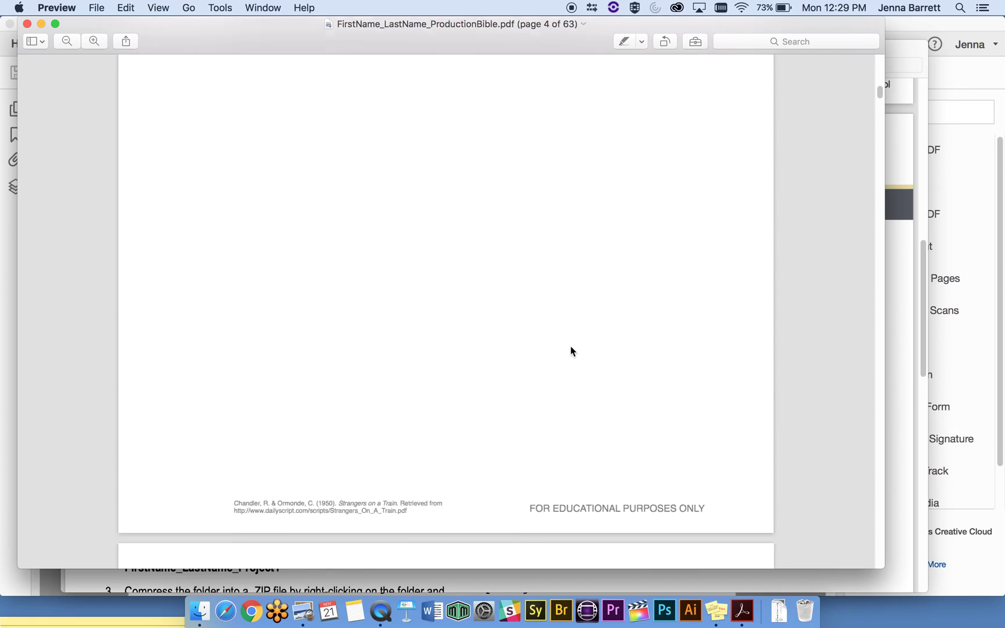
{"action": "scroll", "coordinate": [572, 349], "scroll_direction": "down", "scroll_amount": 12}
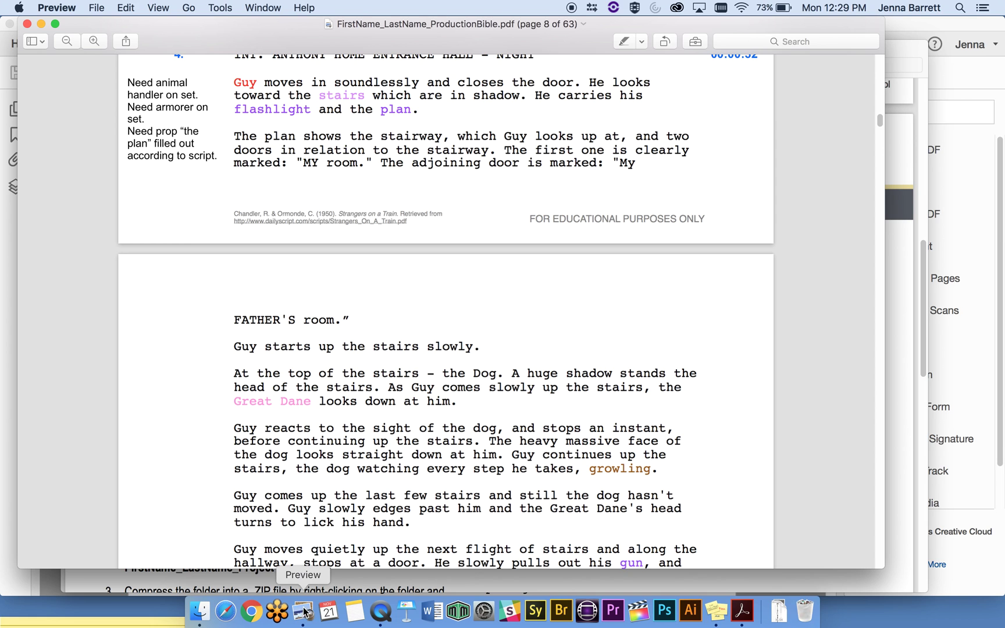
Close the production bible and highlight the ProdForms_Summary and Project1 folder names in the brief.
{"action": "left_click", "coordinate": [27, 23]}
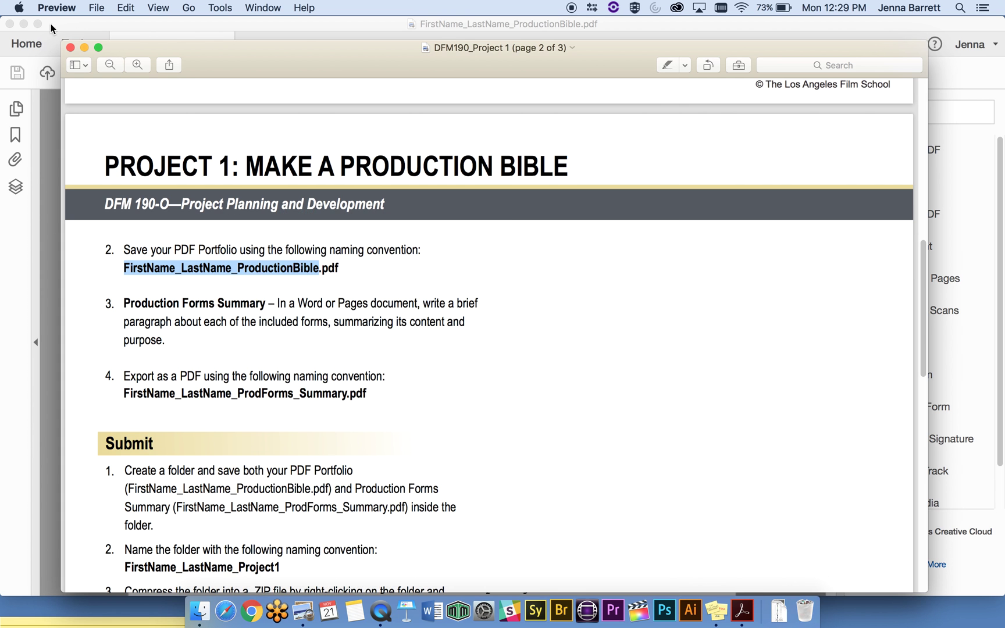
{"action": "left_click_drag", "start_coordinate": [230, 60], "coordinate": [228, 36]}
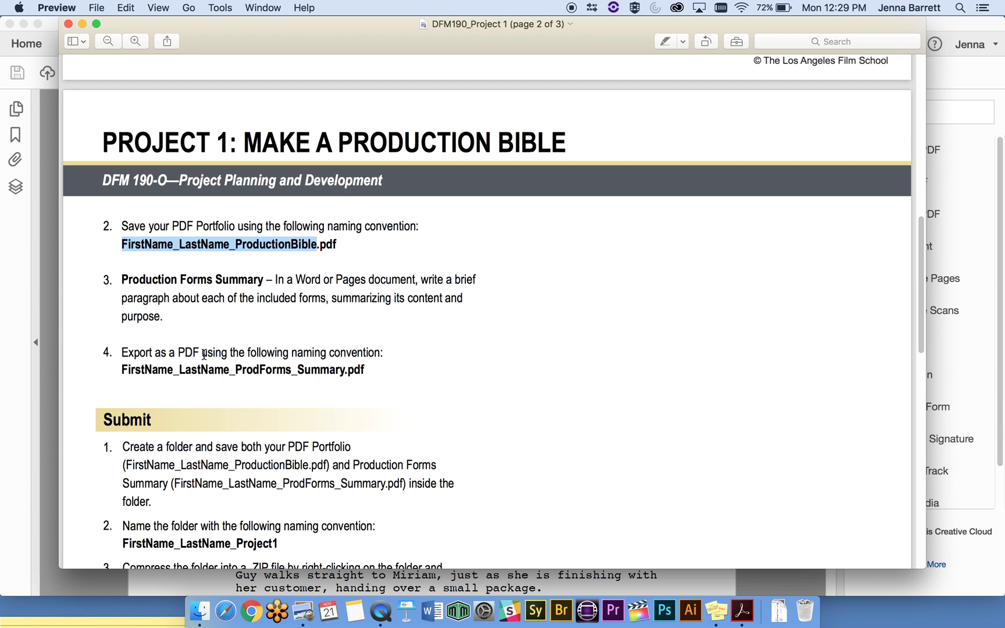
{"action": "left_click_drag", "start_coordinate": [345, 370], "coordinate": [119, 371]}
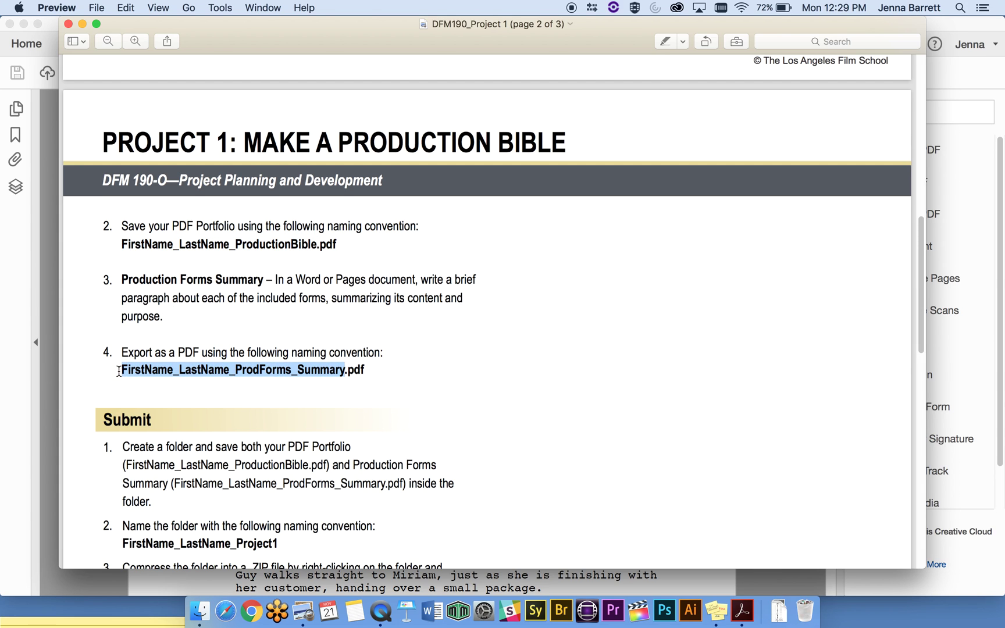
{"action": "left_click", "coordinate": [377, 370]}
{"action": "scroll", "coordinate": [406, 355], "scroll_direction": "down", "scroll_amount": 4}
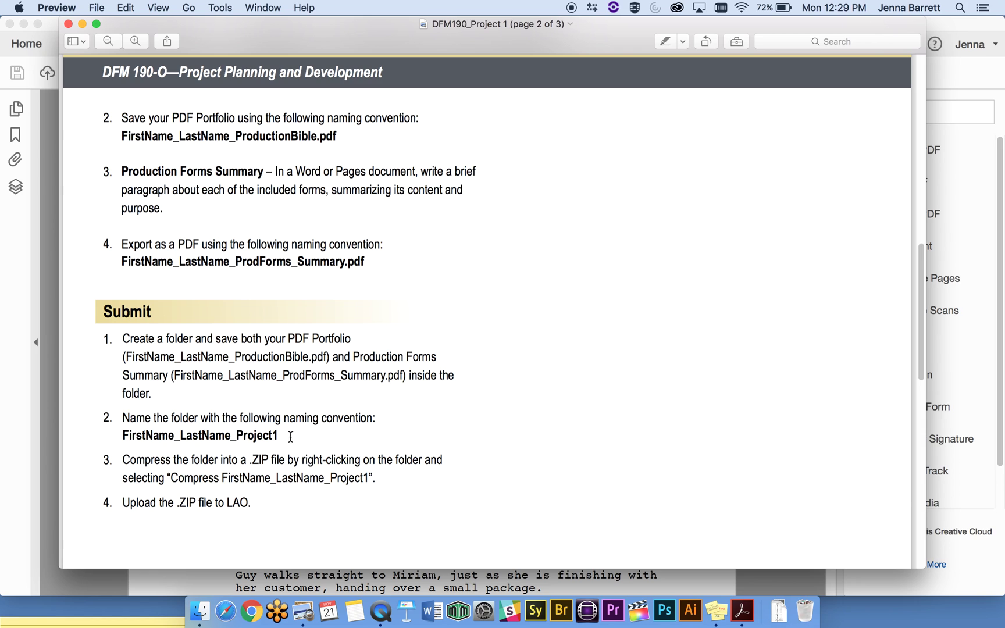
{"action": "left_click_drag", "start_coordinate": [278, 436], "coordinate": [122, 437]}
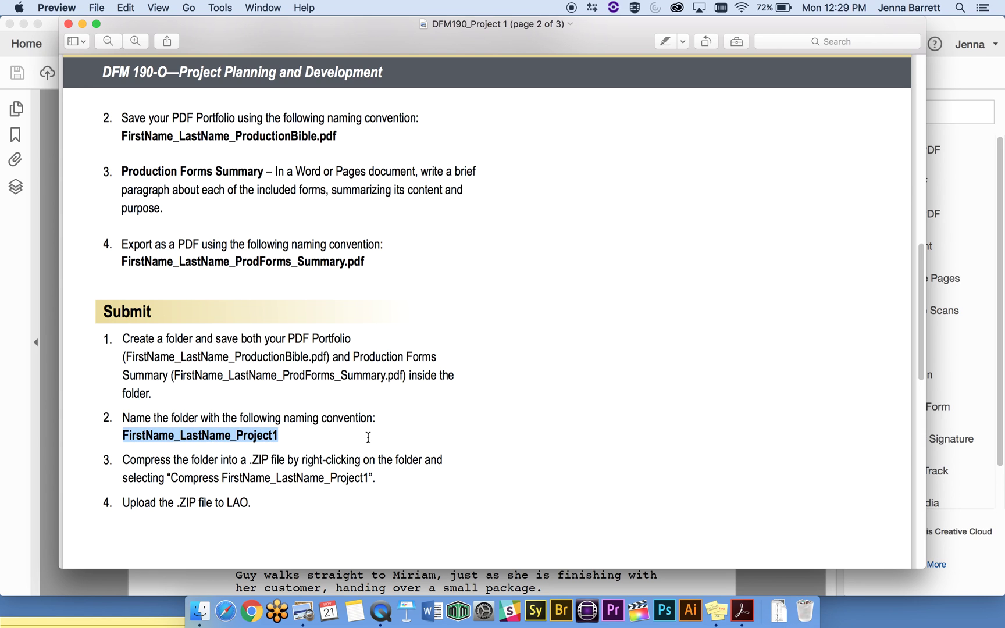